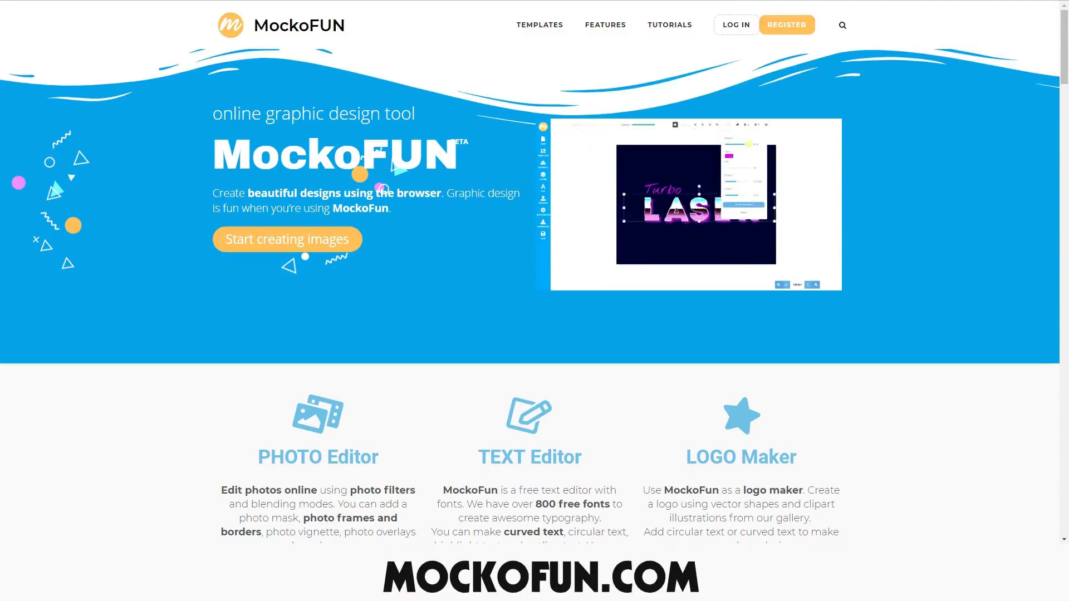
Step: Scroll the MockoFUN homepage and open the blank 'FREE Online Text Editor with 800 Fonts' canvas
{"action": "mouse_move", "coordinate": [1063, 44]}
{"action": "left_mouse_down"}
{"action": "mouse_move", "coordinate": [1062, 117]}
{"action": "mouse_move", "coordinate": [1061, 46]}
{"action": "left_mouse_up"}
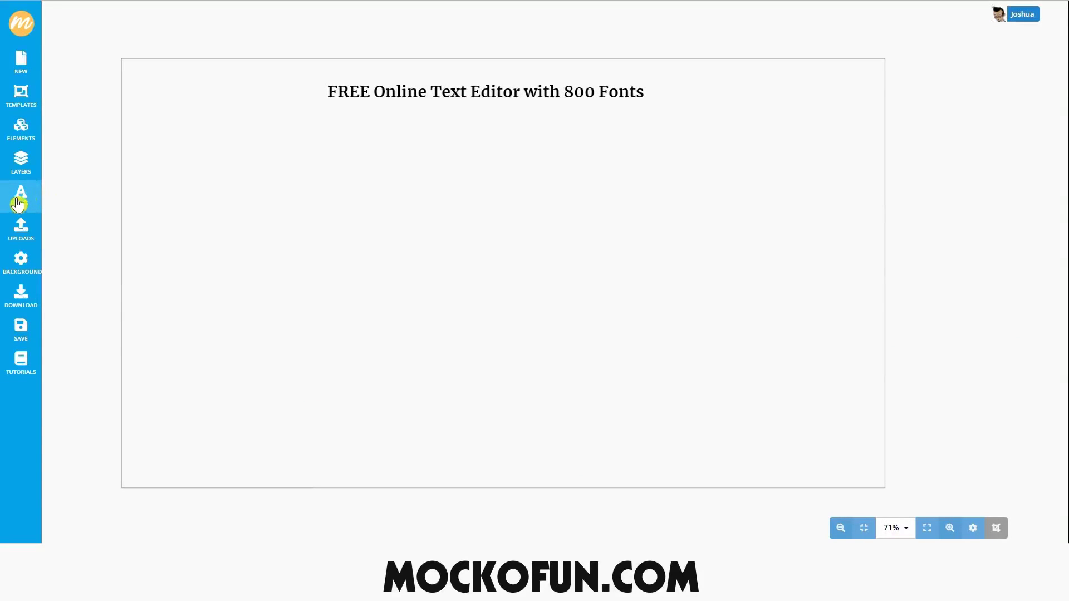
Step: Add a Single Line simple text to the canvas and make it read 'Highlight'
{"action": "left_click", "coordinate": [18, 204]}
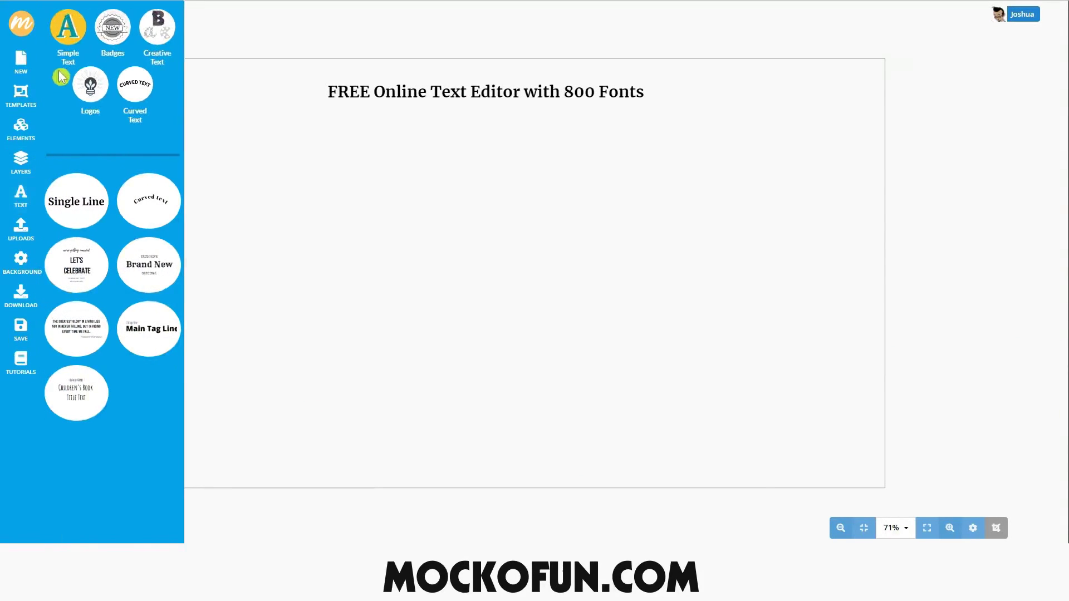
{"action": "left_click", "coordinate": [66, 36]}
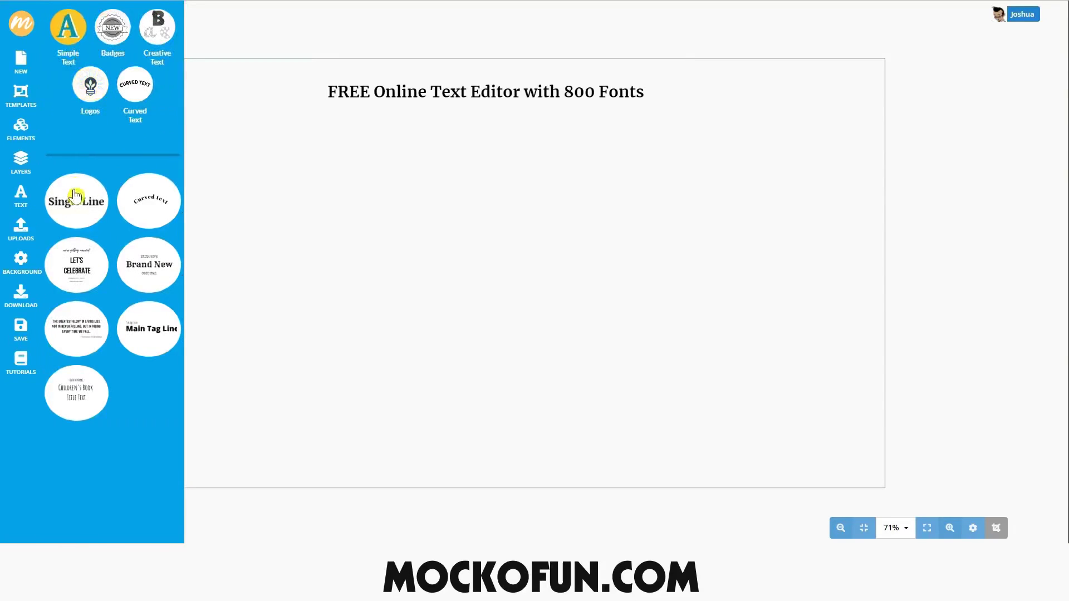
{"action": "left_click", "coordinate": [73, 203]}
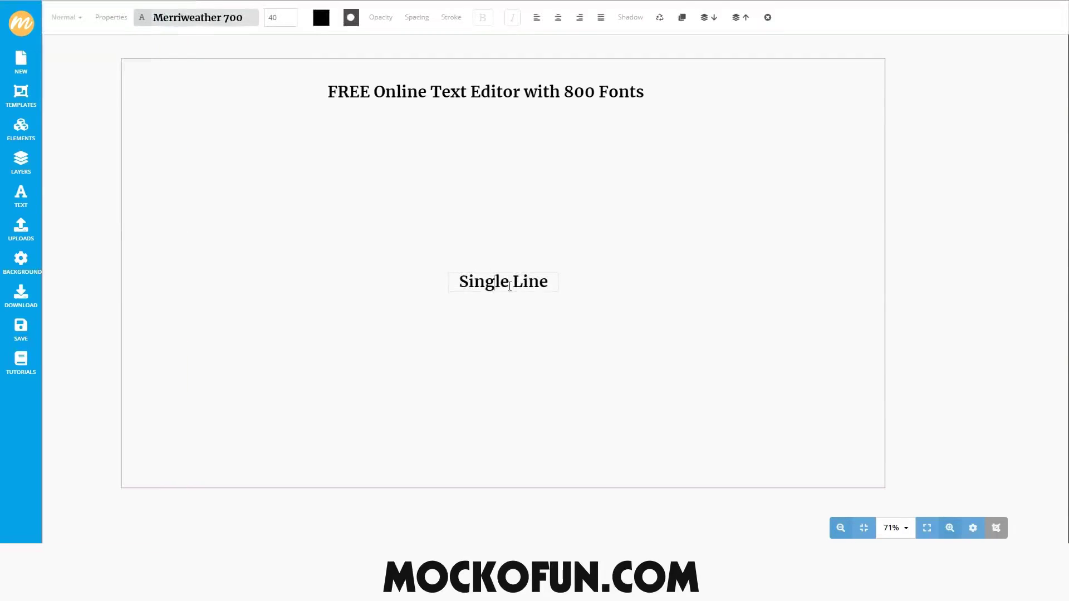
{"action": "double_click", "coordinate": [509, 285]}
{"action": "type", "text": "Highlight"}
{"action": "key", "text": "Escape"}
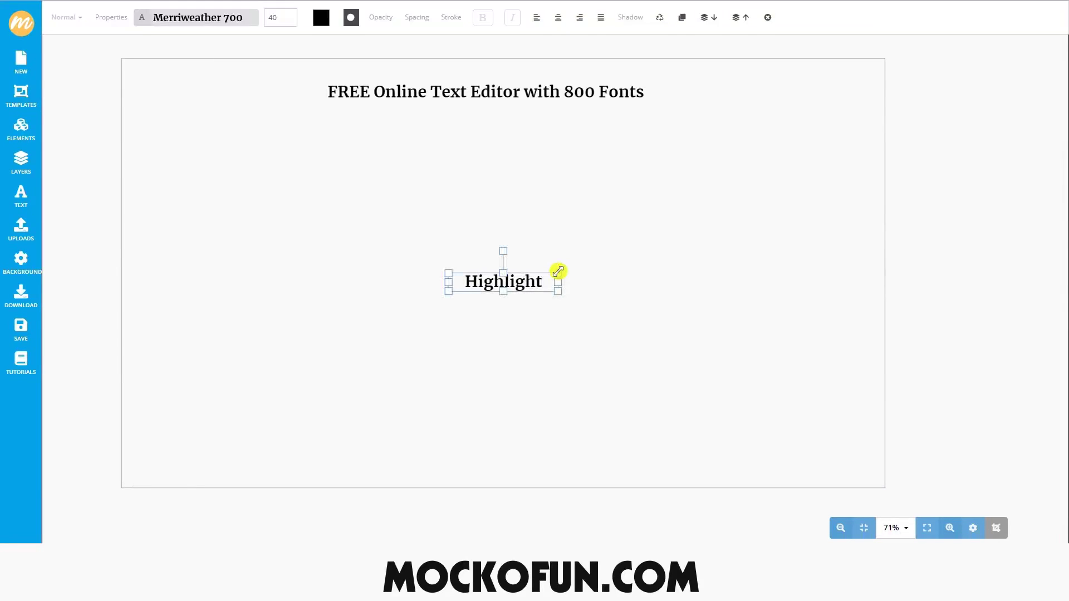
Step: Enlarge the Highlight text, undo the accidental rotation, and select the whole word
{"action": "left_click_drag", "start_coordinate": [558, 271], "coordinate": [489, 260]}
{"action": "key", "text": "ctrl+z"}
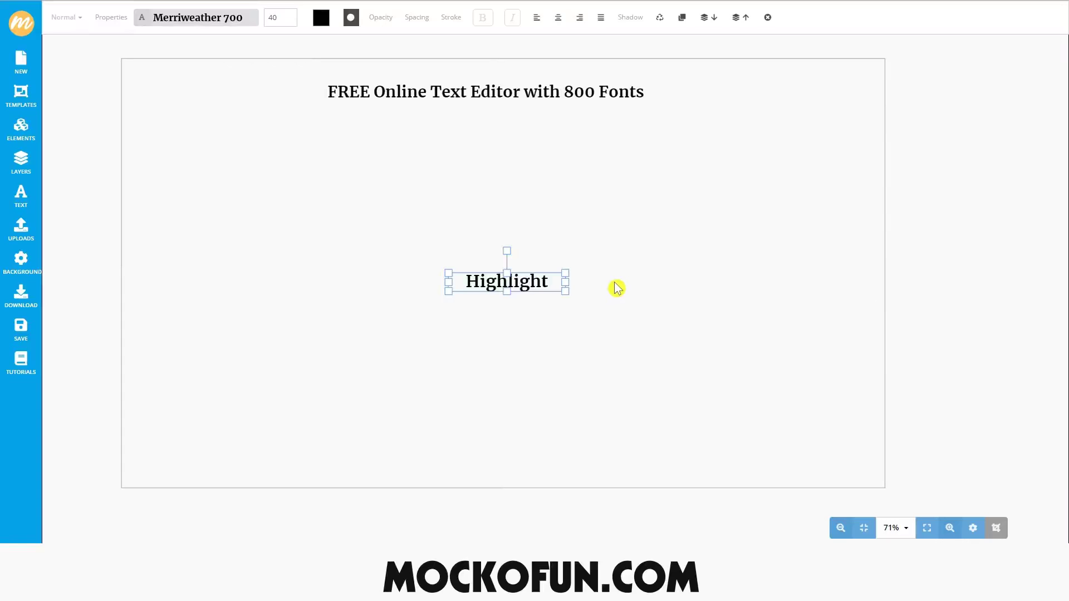
{"action": "double_click", "coordinate": [545, 281]}
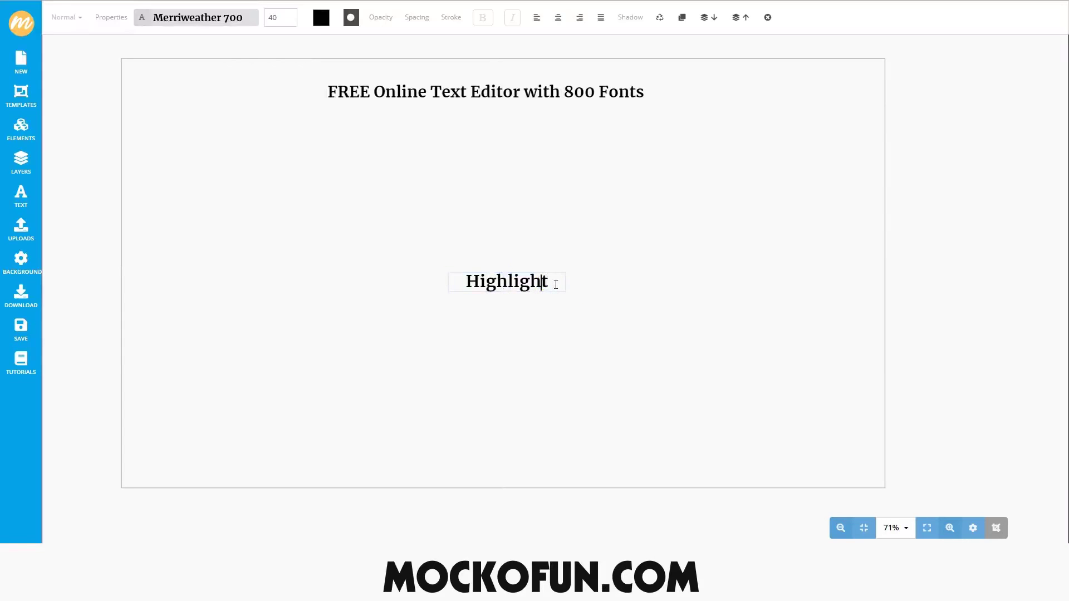
{"action": "left_click_drag", "start_coordinate": [564, 282], "coordinate": [449, 280]}
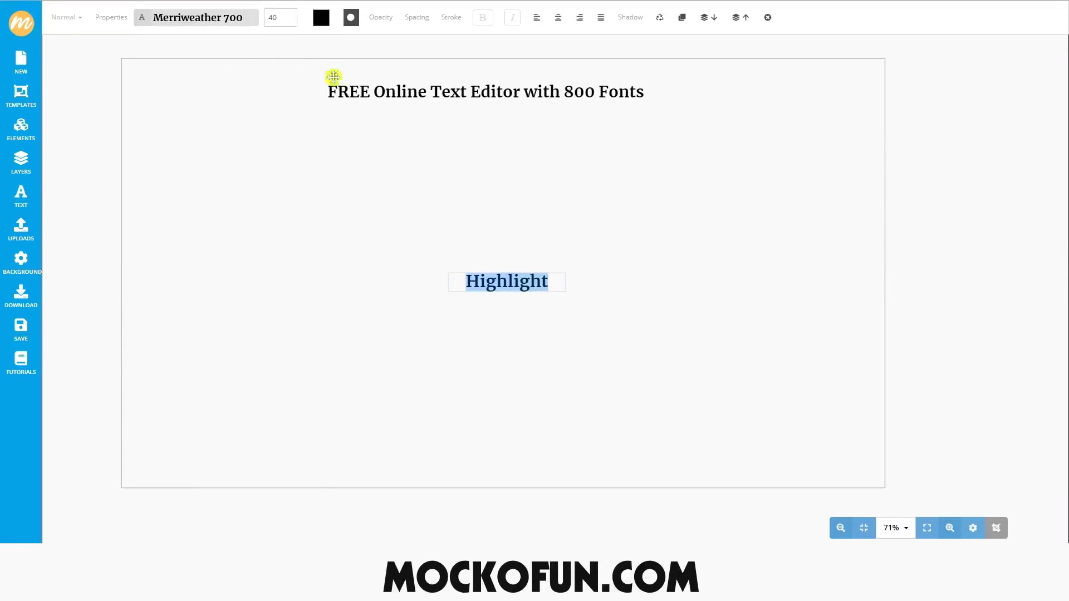
Step: Change the Highlight text's font to Maven Pro 700 and reselect the text object
{"action": "left_click", "coordinate": [237, 19]}
{"action": "scroll", "coordinate": [248, 102], "scroll_direction": "up", "scroll_amount": 5}
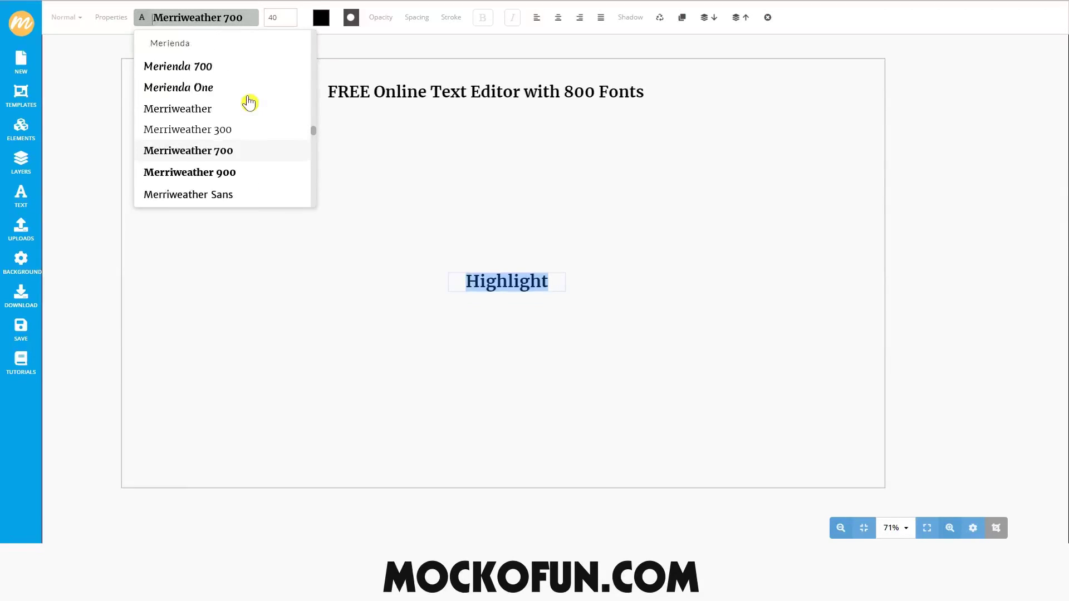
{"action": "scroll", "coordinate": [249, 101], "scroll_direction": "up", "scroll_amount": 5}
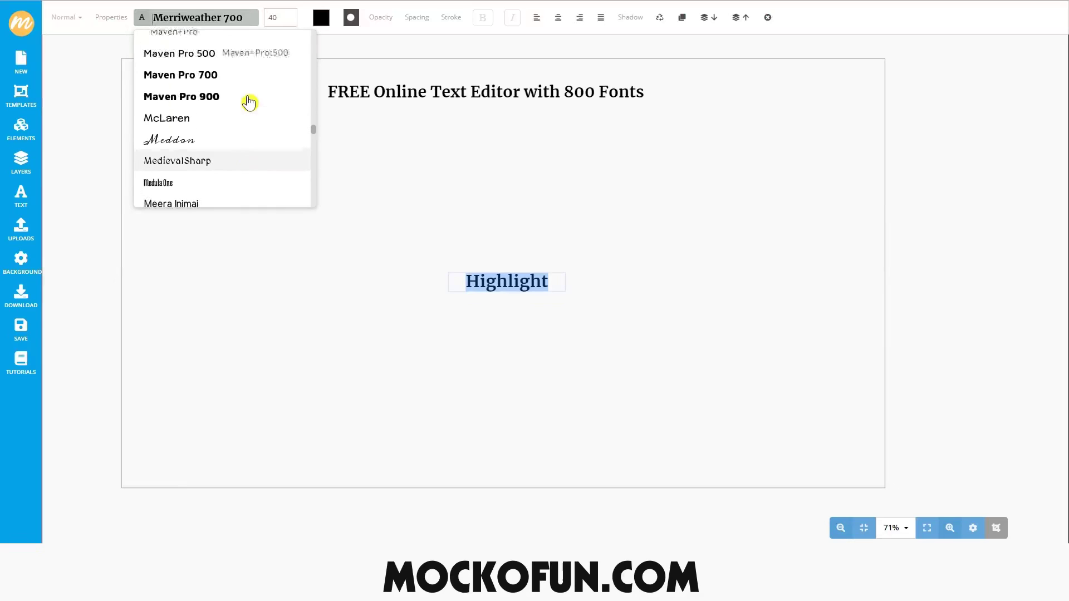
{"action": "left_click", "coordinate": [220, 78]}
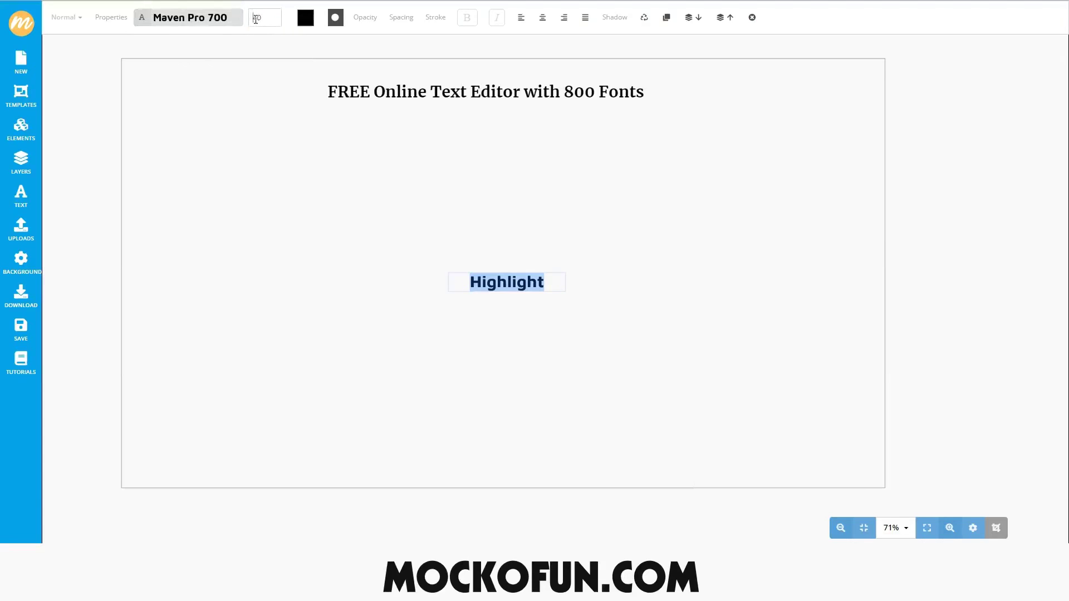
{"action": "left_click", "coordinate": [484, 196]}
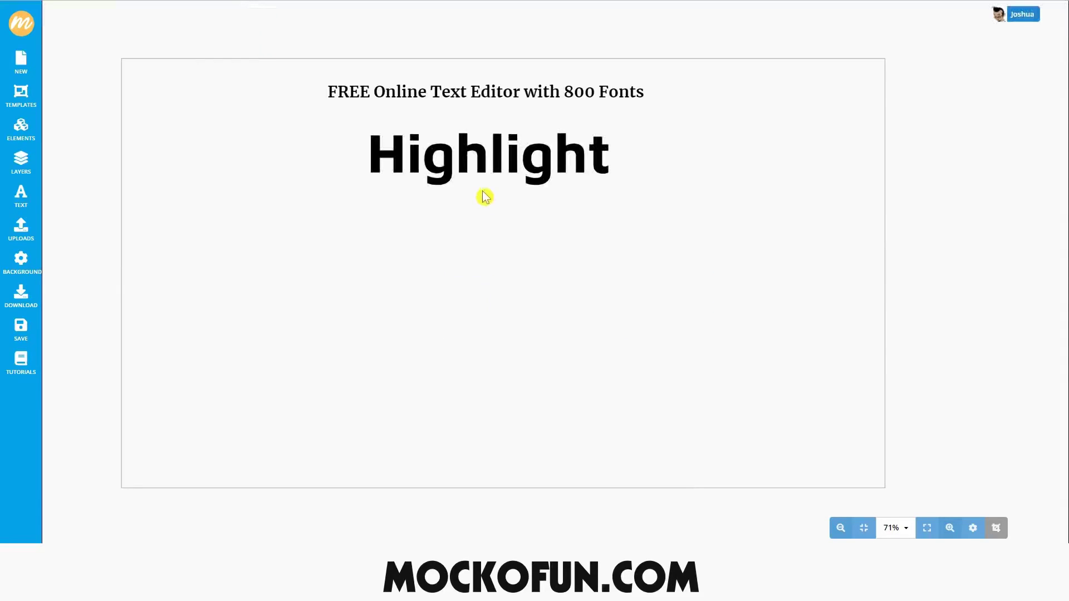
{"action": "left_click", "coordinate": [481, 164]}
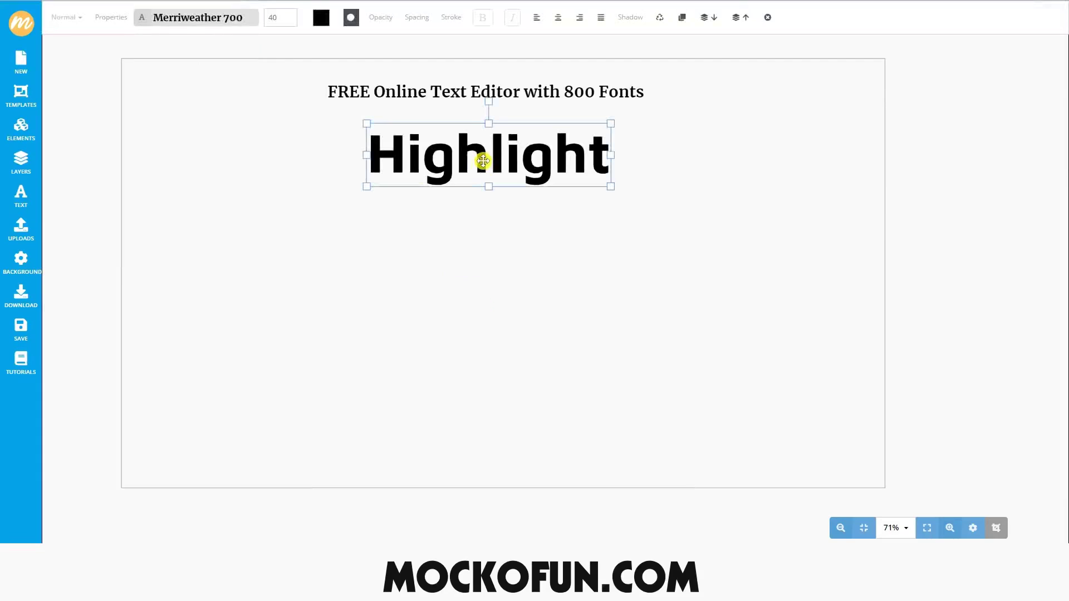
Step: Give the letters 'High' a fully opaque cyan highlight colour
{"action": "double_click", "coordinate": [480, 165]}
{"action": "left_click", "coordinate": [485, 159]}
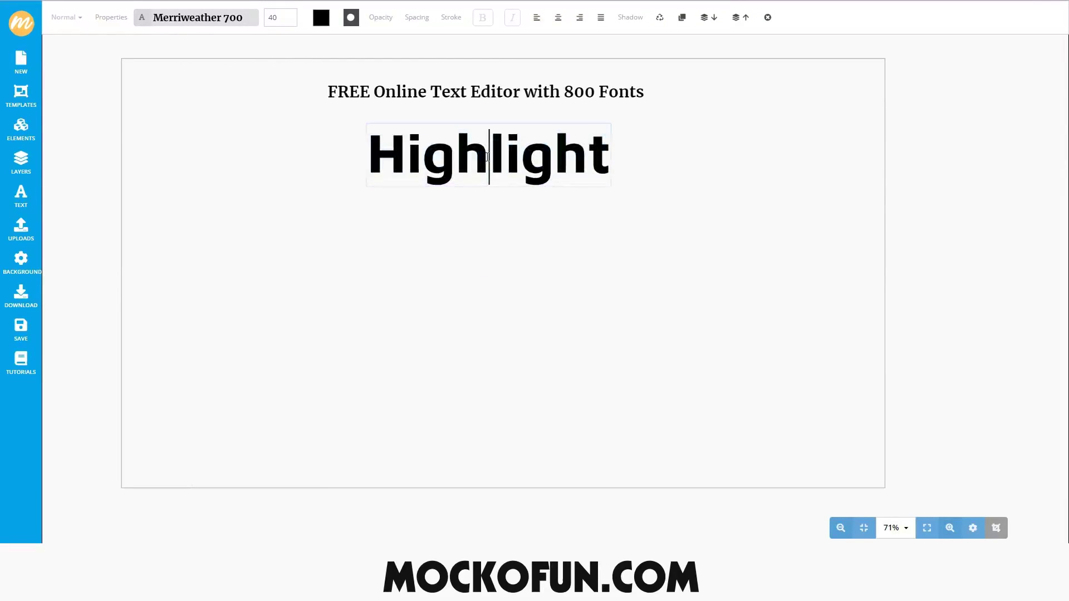
{"action": "left_click_drag", "start_coordinate": [475, 157], "coordinate": [375, 154]}
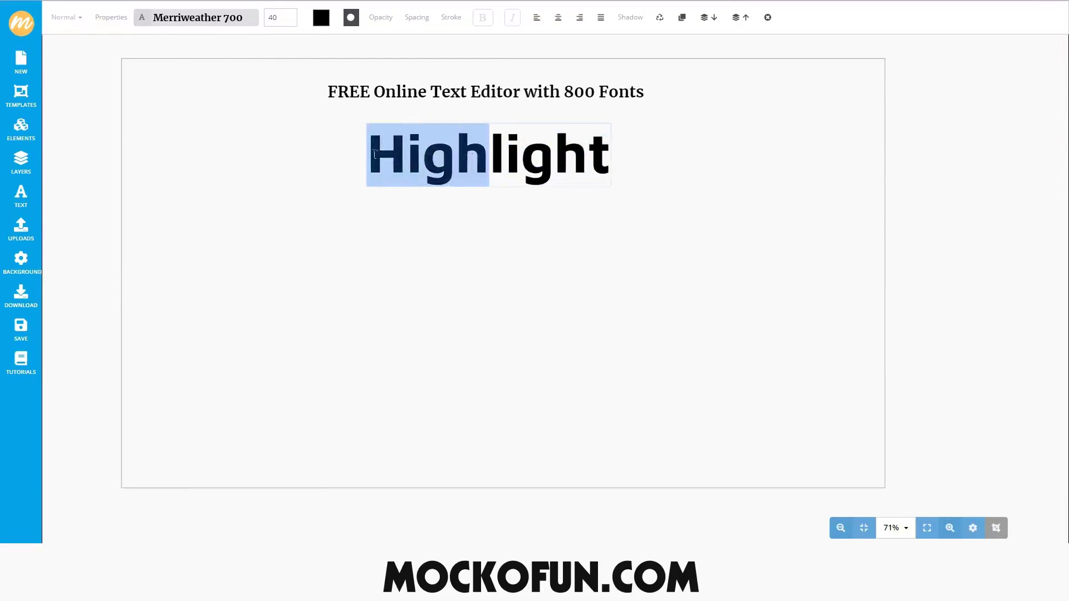
{"action": "left_click", "coordinate": [320, 19]}
{"action": "left_click", "coordinate": [327, 94]}
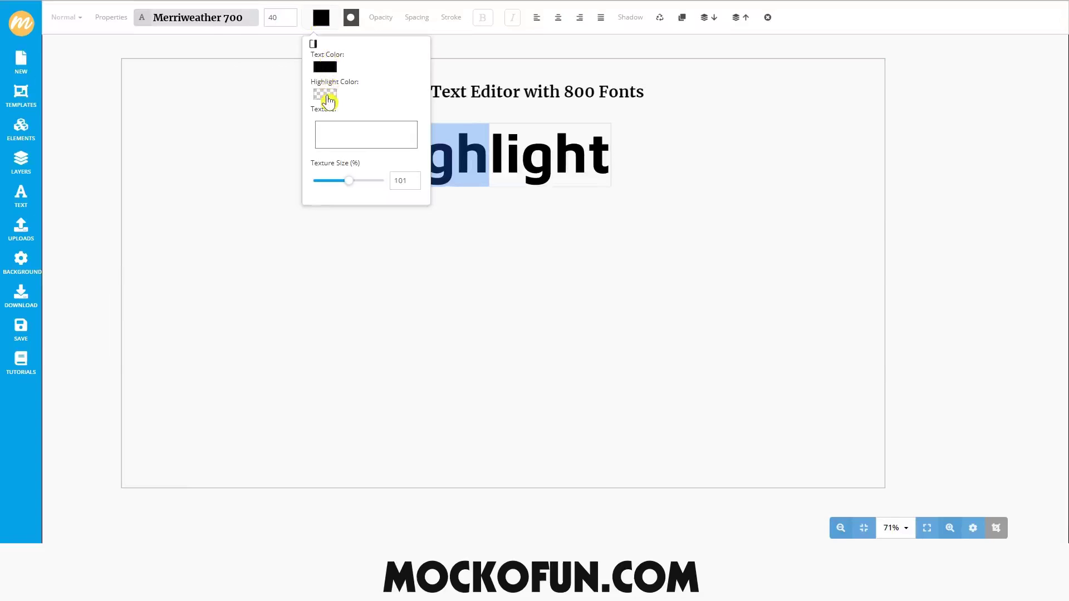
{"action": "left_click", "coordinate": [326, 95]}
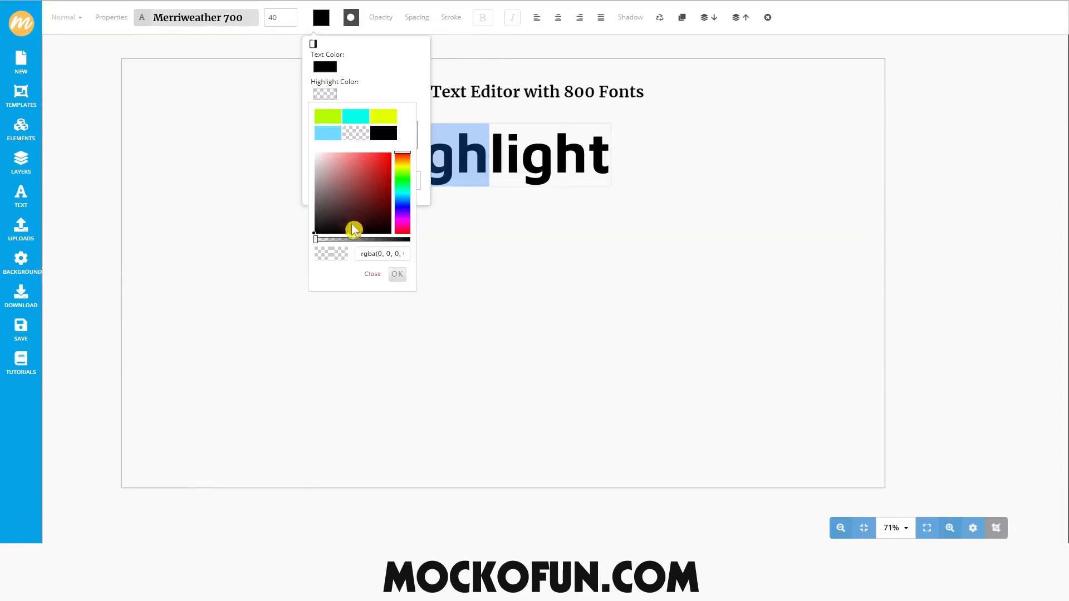
{"action": "left_click_drag", "start_coordinate": [315, 244], "coordinate": [414, 248]}
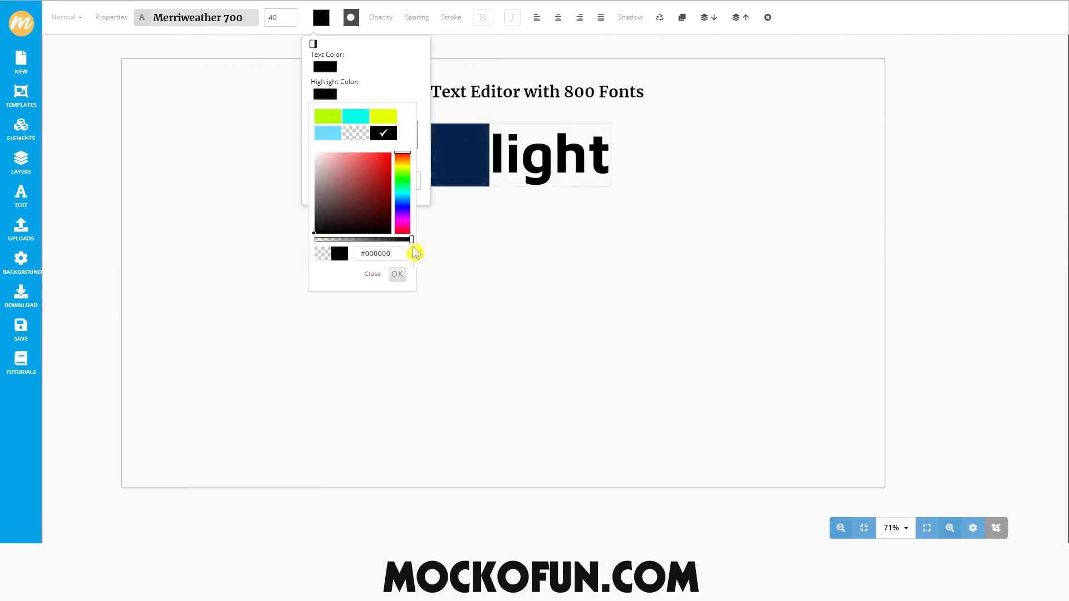
{"action": "mouse_move", "coordinate": [390, 161]}
{"action": "left_mouse_down"}
{"action": "mouse_move", "coordinate": [390, 151]}
{"action": "mouse_move", "coordinate": [405, 201]}
{"action": "left_mouse_up"}
{"action": "left_click", "coordinate": [397, 274]}
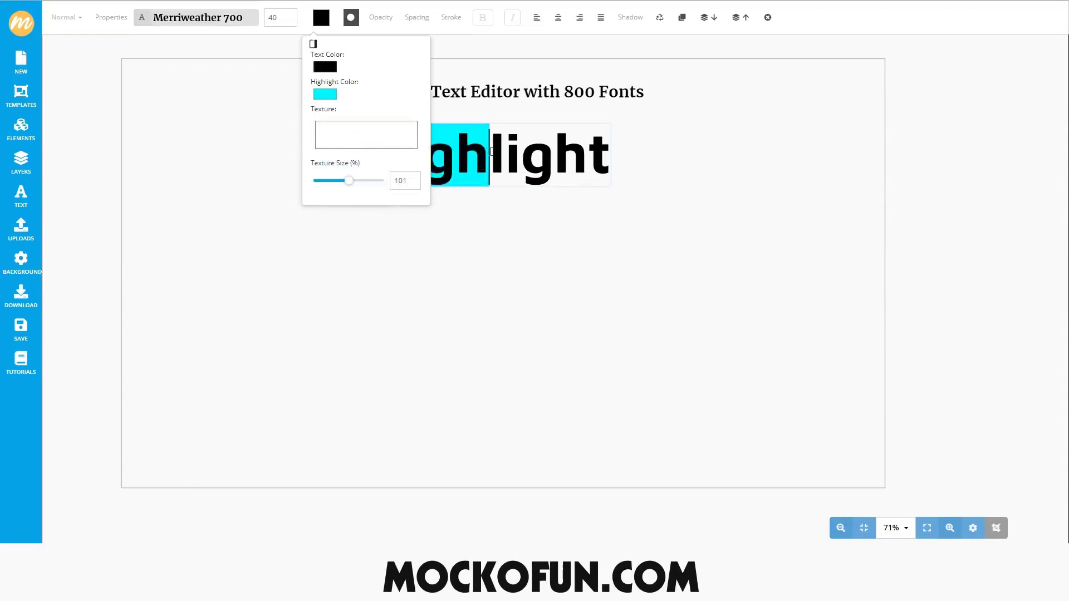
Step: Give the letters 'light' a yellow (#e3ff00) highlight and finish editing
{"action": "left_click_drag", "start_coordinate": [490, 151], "coordinate": [611, 157]}
{"action": "left_click", "coordinate": [327, 95]}
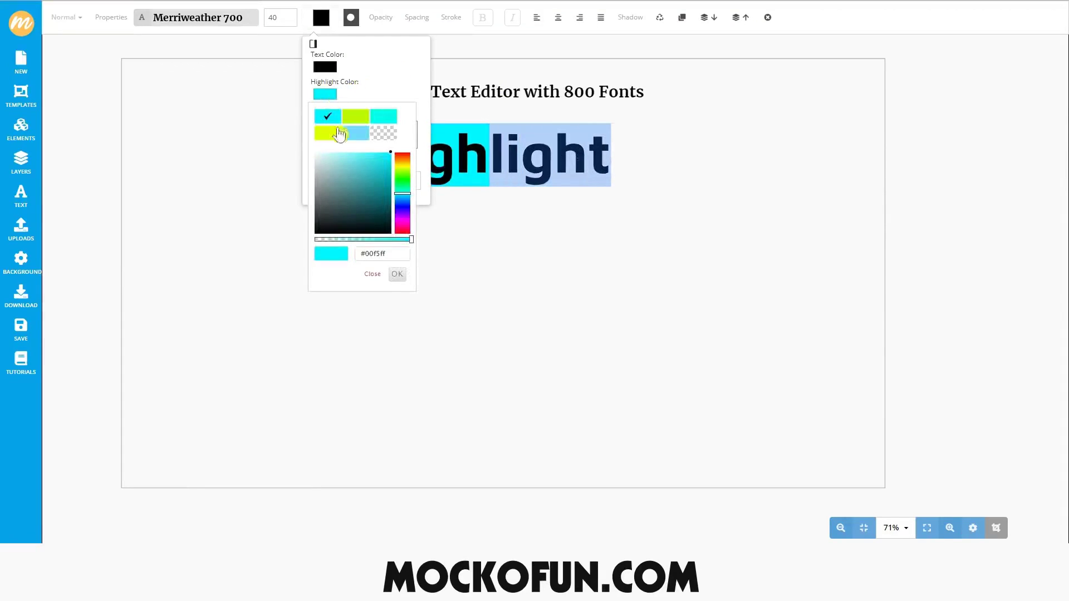
{"action": "left_click_drag", "start_coordinate": [401, 194], "coordinate": [403, 170]}
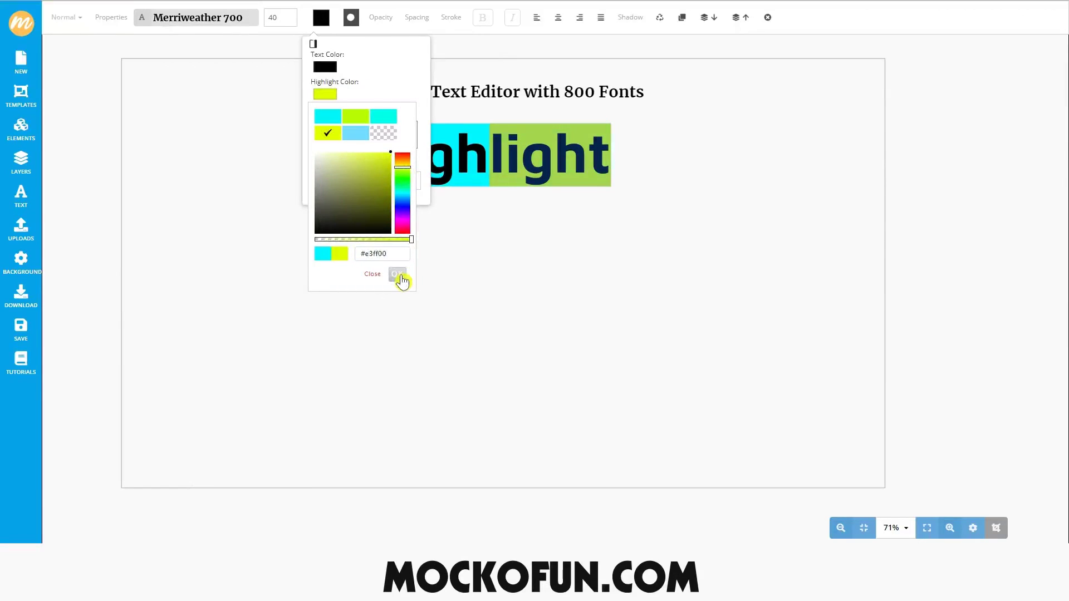
{"action": "left_click", "coordinate": [397, 274]}
{"action": "left_click", "coordinate": [623, 121]}
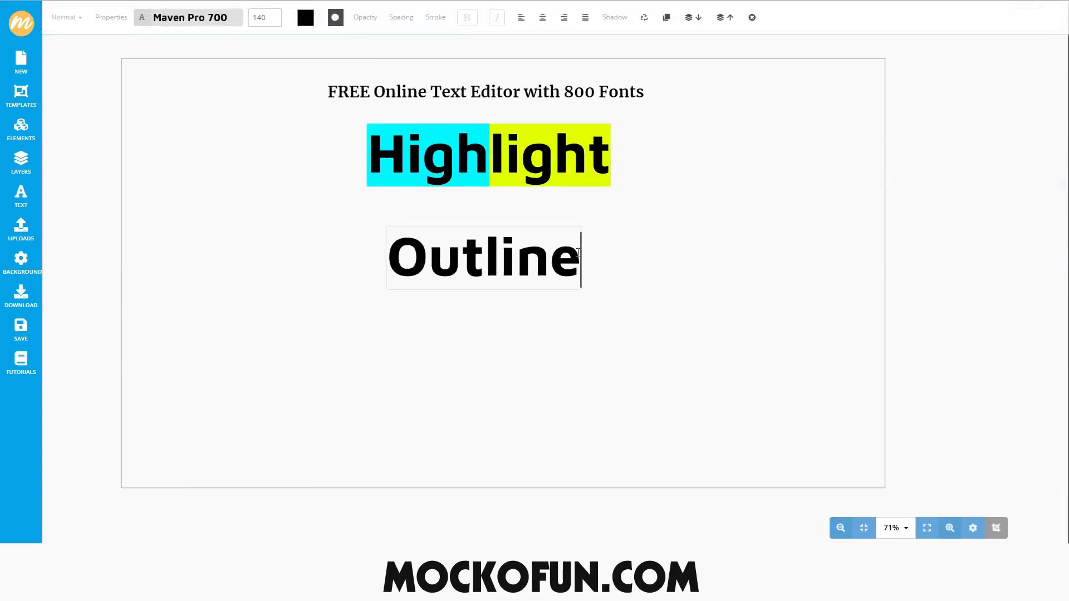
Step: Colour the whole word Outline lime green (#b7fc00) using the preset swatch
{"action": "left_click_drag", "start_coordinate": [577, 252], "coordinate": [338, 258]}
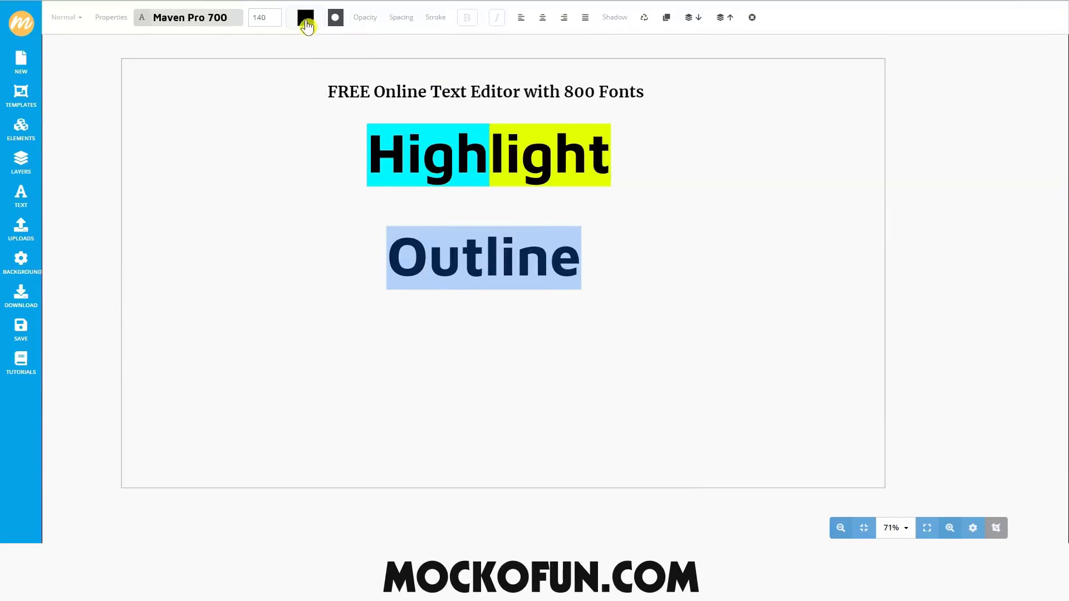
{"action": "left_click", "coordinate": [306, 20]}
{"action": "left_click", "coordinate": [309, 68]}
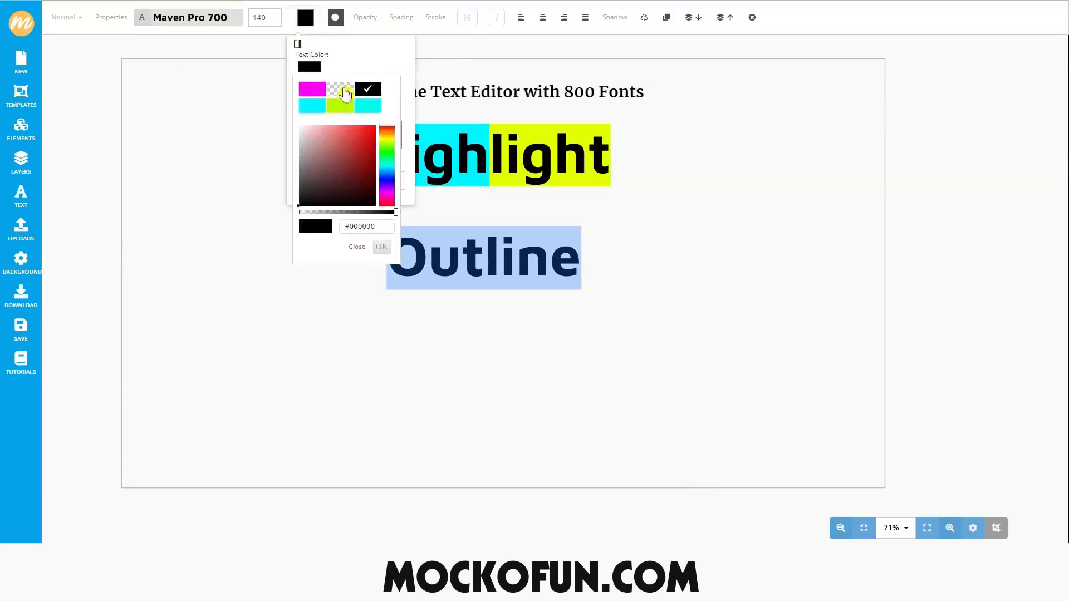
{"action": "left_click", "coordinate": [340, 110]}
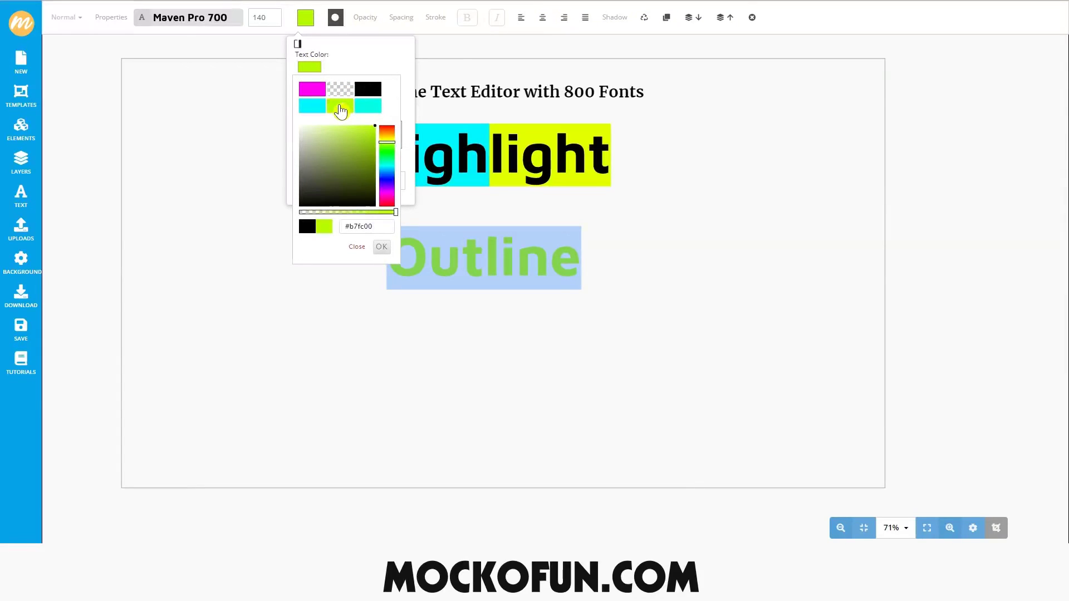
{"action": "left_click", "coordinate": [634, 229]}
{"action": "left_click", "coordinate": [557, 257]}
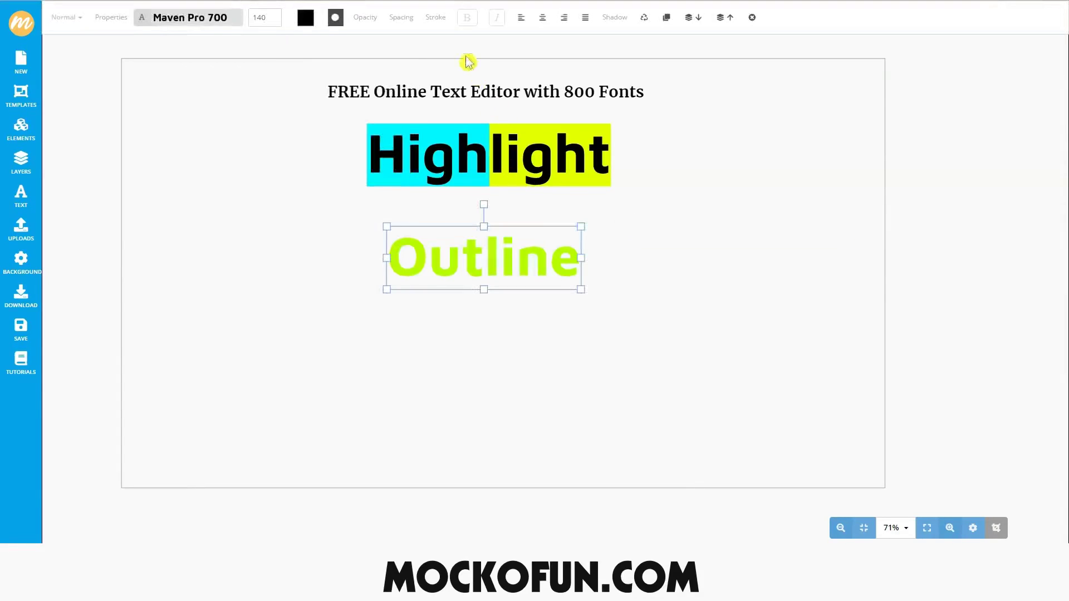
Step: Give Outline a black sharp-cornered stroke painted behind the letters, width about 11
{"action": "left_click", "coordinate": [440, 22]}
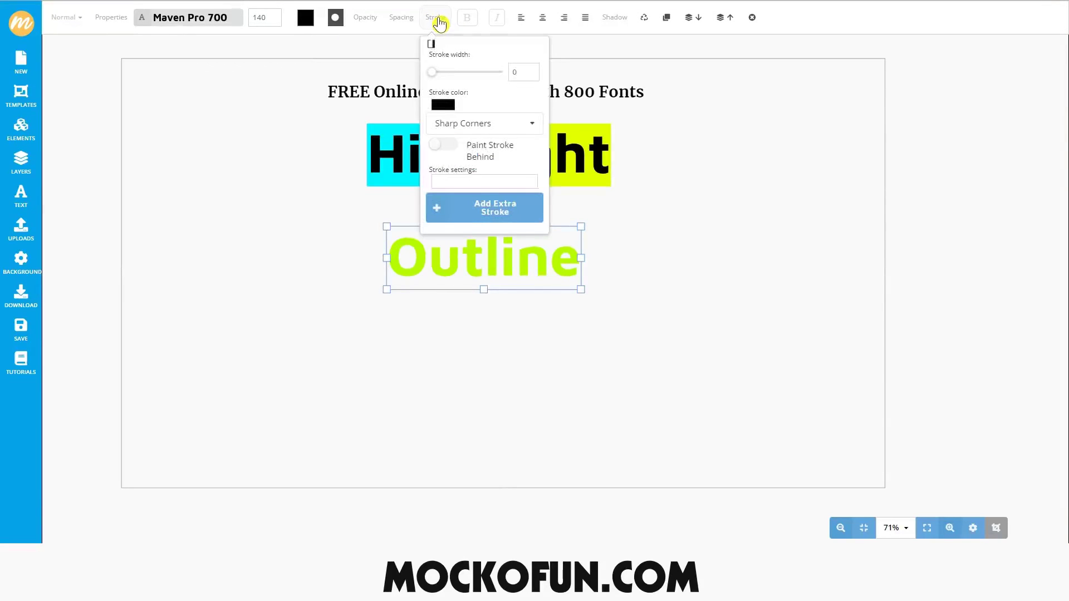
{"action": "left_click", "coordinate": [443, 105]}
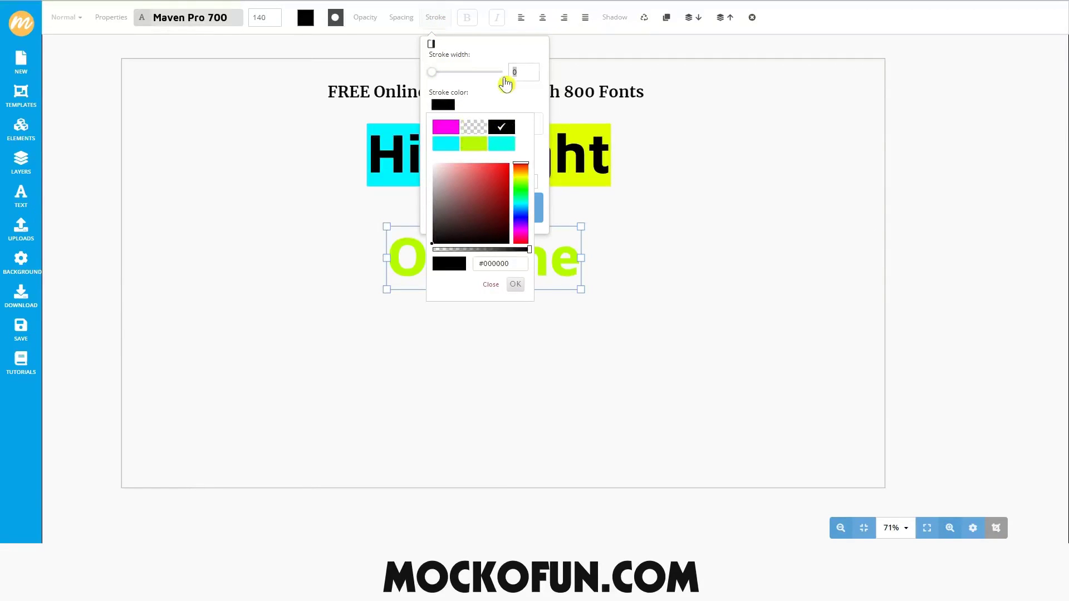
{"action": "left_click", "coordinate": [507, 82]}
{"action": "type", "text": "5"}
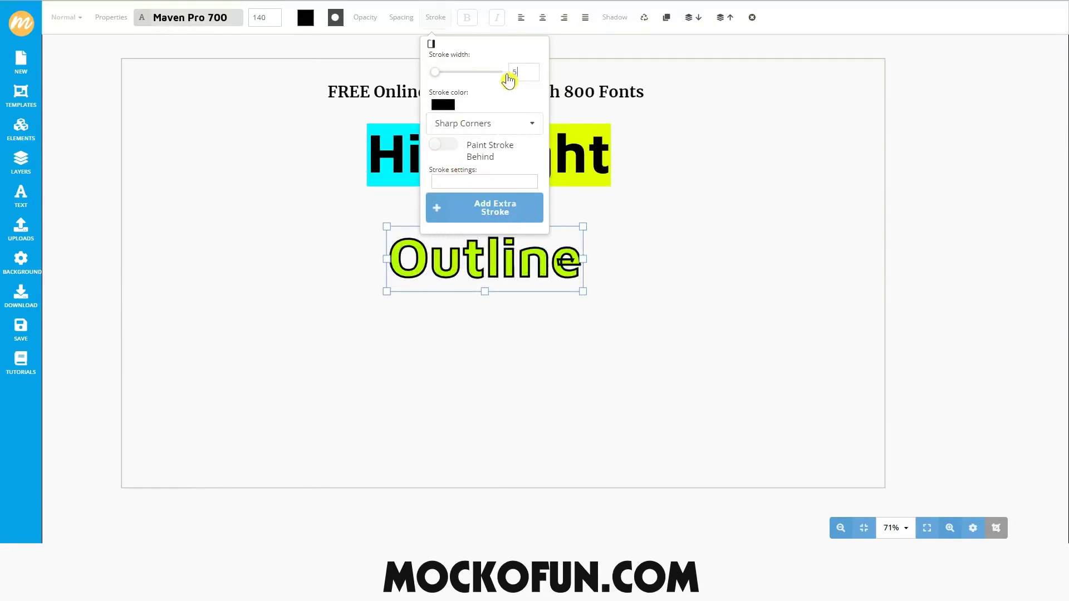
{"action": "left_click", "coordinate": [529, 126]}
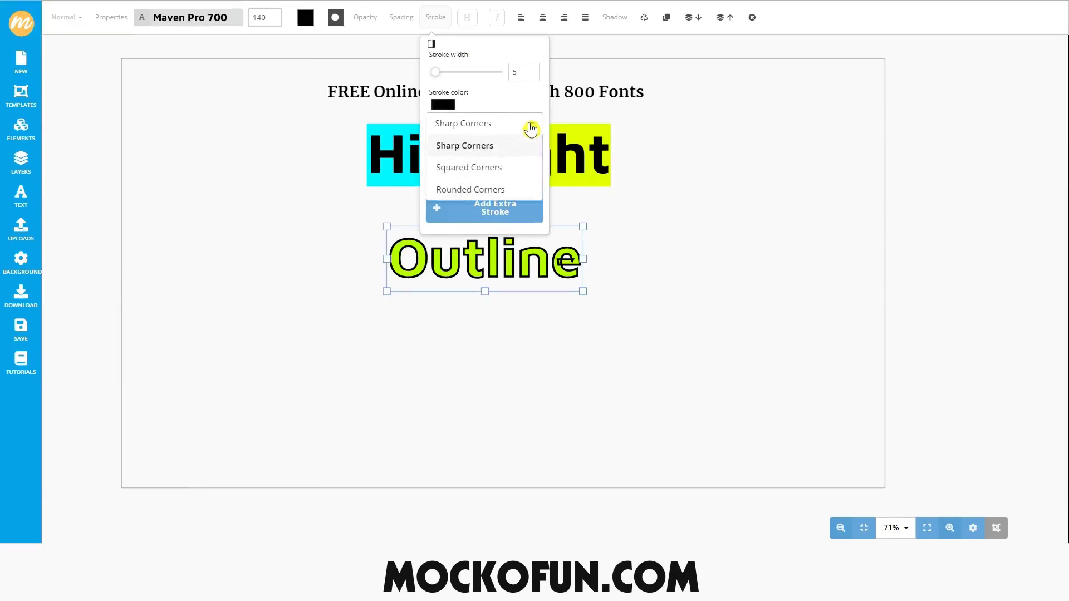
{"action": "left_click", "coordinate": [504, 148]}
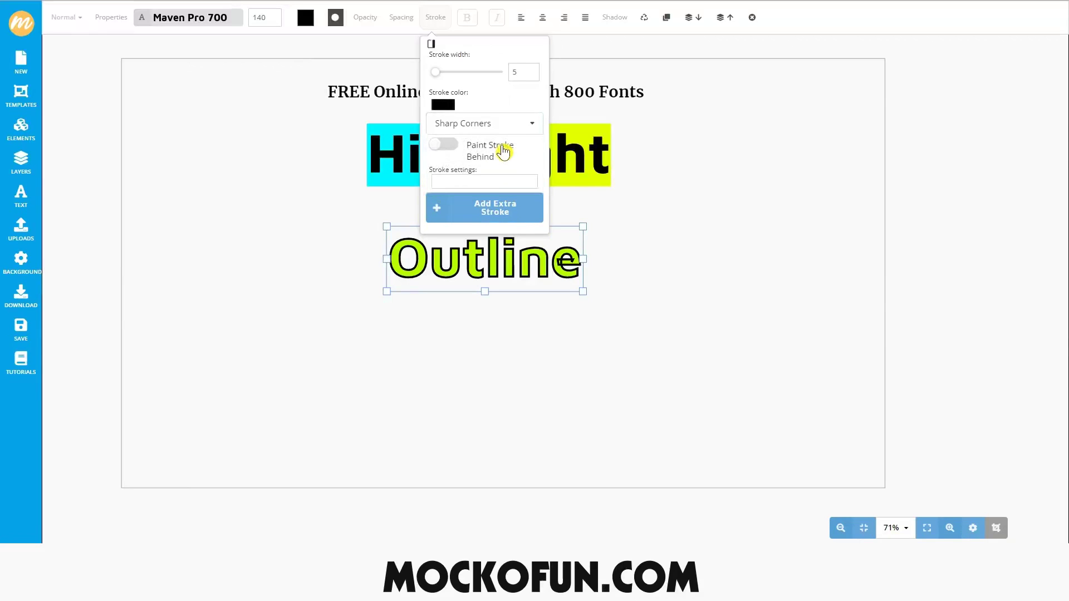
{"action": "left_click", "coordinate": [449, 147]}
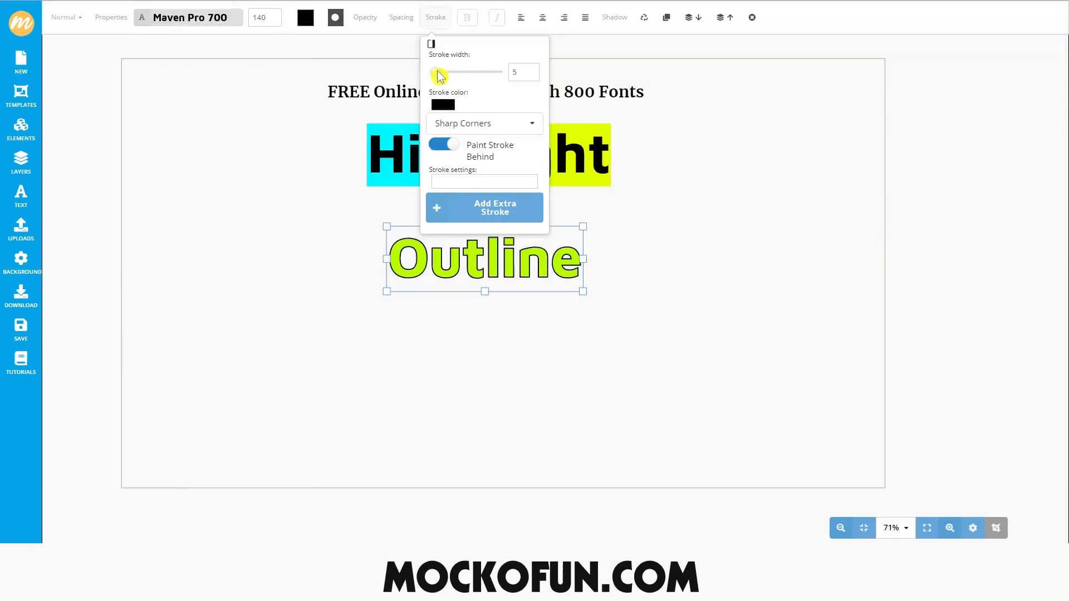
{"action": "left_click_drag", "start_coordinate": [439, 74], "coordinate": [442, 74]}
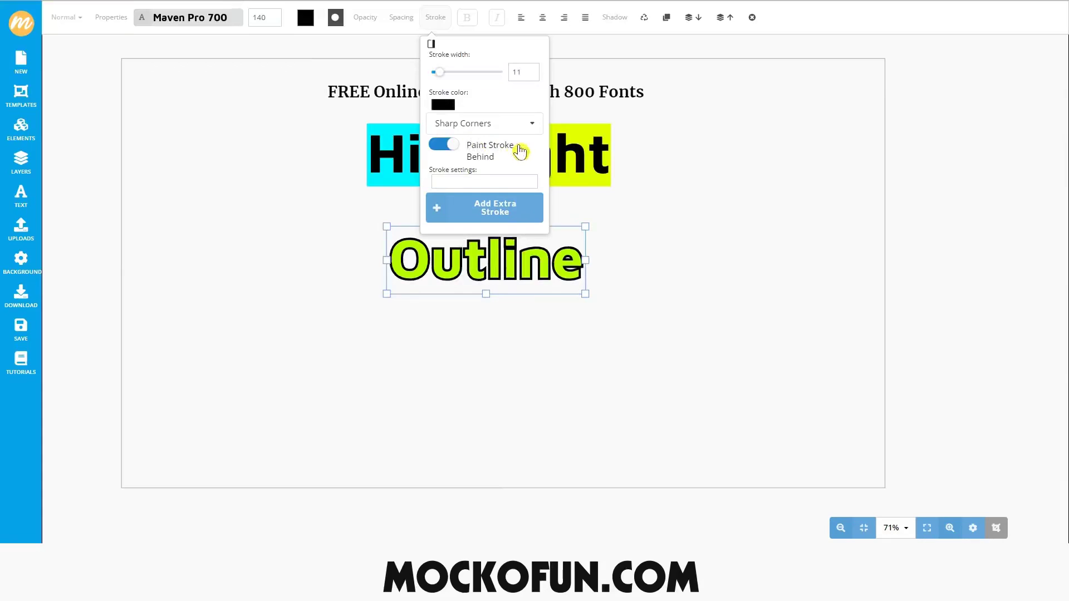
Step: Add Extra Stroke 1 in magenta (#ff00f4) with width about 40 around the black outline
{"action": "left_click", "coordinate": [447, 214]}
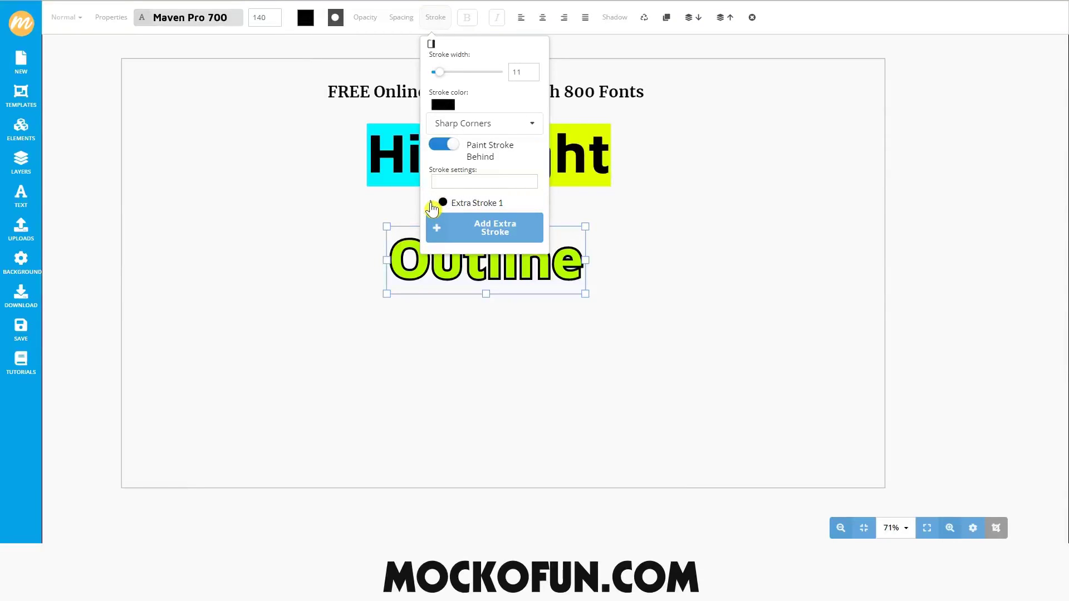
{"action": "left_click", "coordinate": [432, 204]}
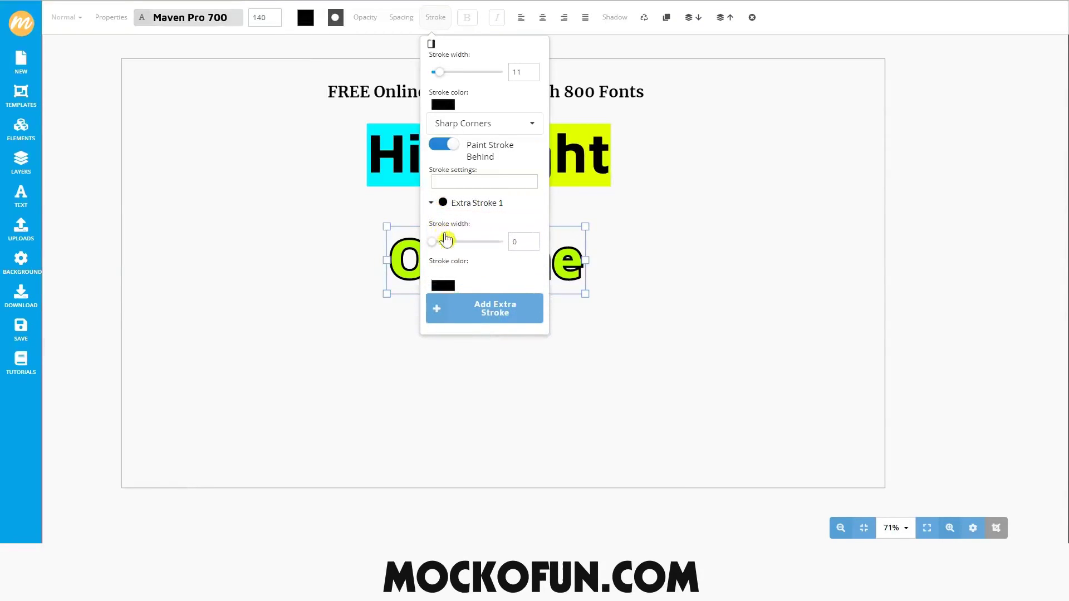
{"action": "left_click_drag", "start_coordinate": [434, 242], "coordinate": [452, 242]}
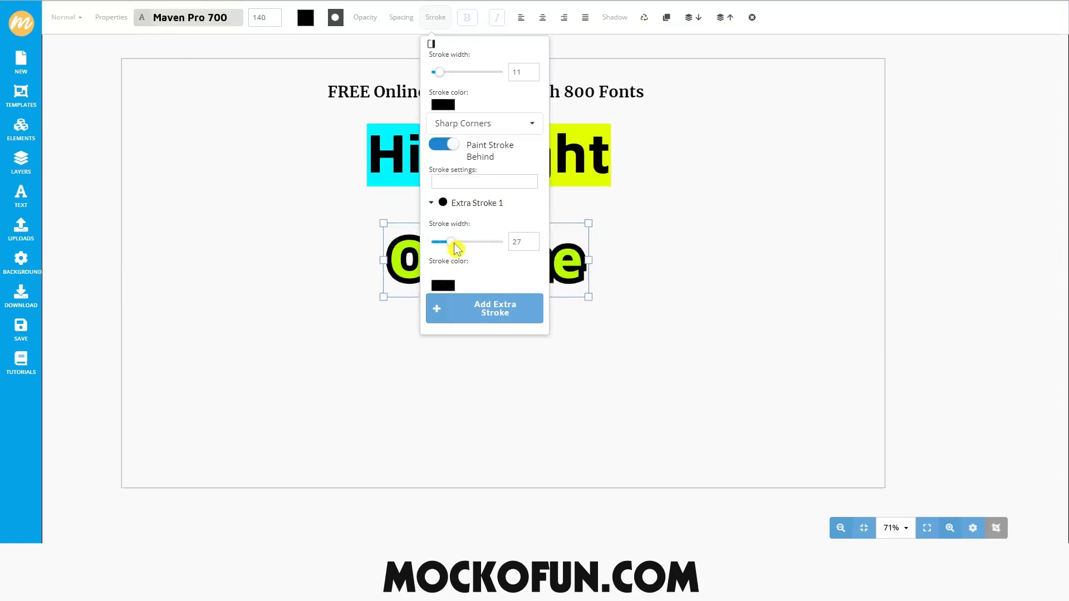
{"action": "left_click", "coordinate": [448, 287]}
{"action": "left_click", "coordinate": [445, 308]}
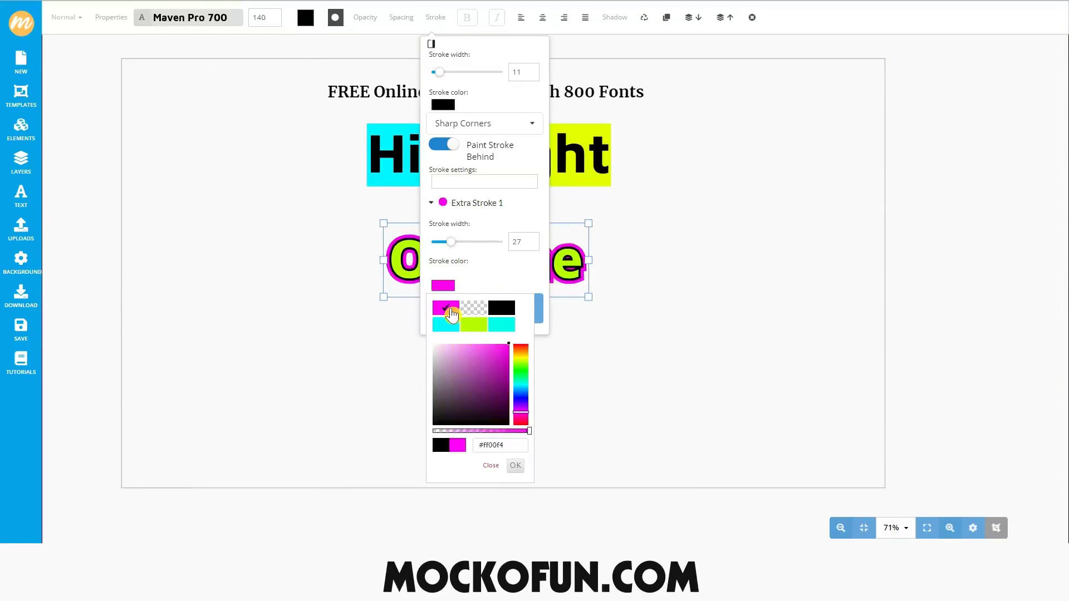
{"action": "left_click_drag", "start_coordinate": [453, 245], "coordinate": [463, 249]}
{"action": "left_click", "coordinate": [464, 249]}
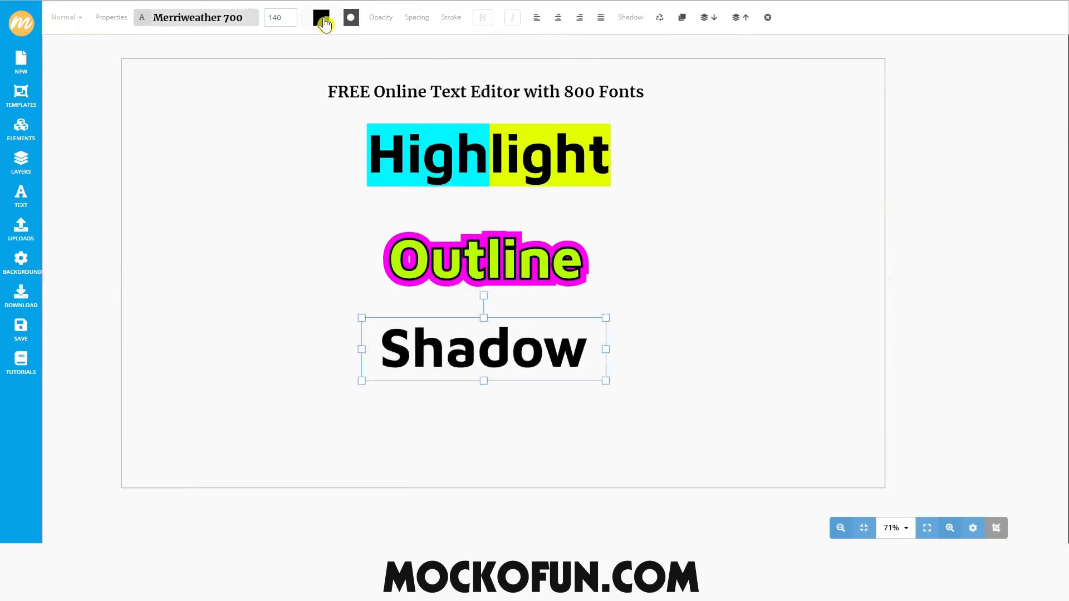
Step: Colour the Shadow text aqua (#05ffe0)
{"action": "left_click", "coordinate": [323, 20]}
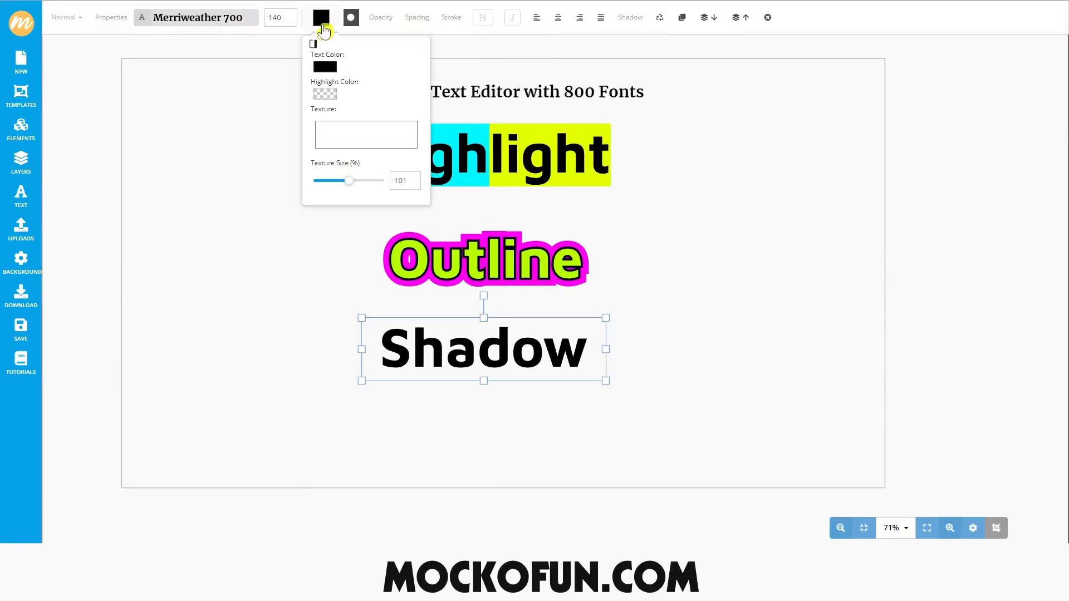
{"action": "left_click", "coordinate": [326, 68]}
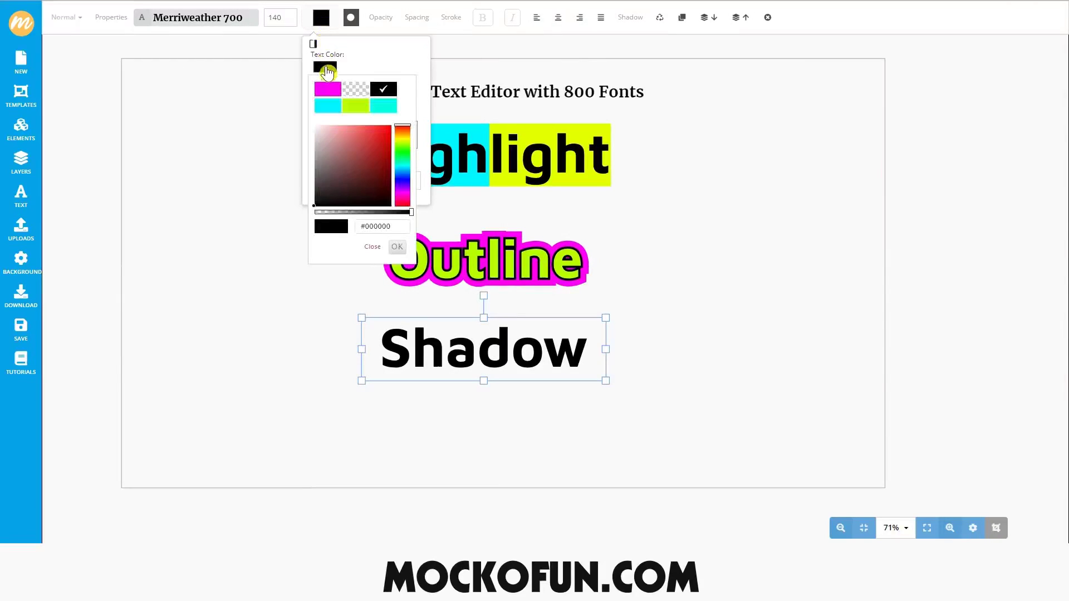
{"action": "left_click", "coordinate": [402, 166]}
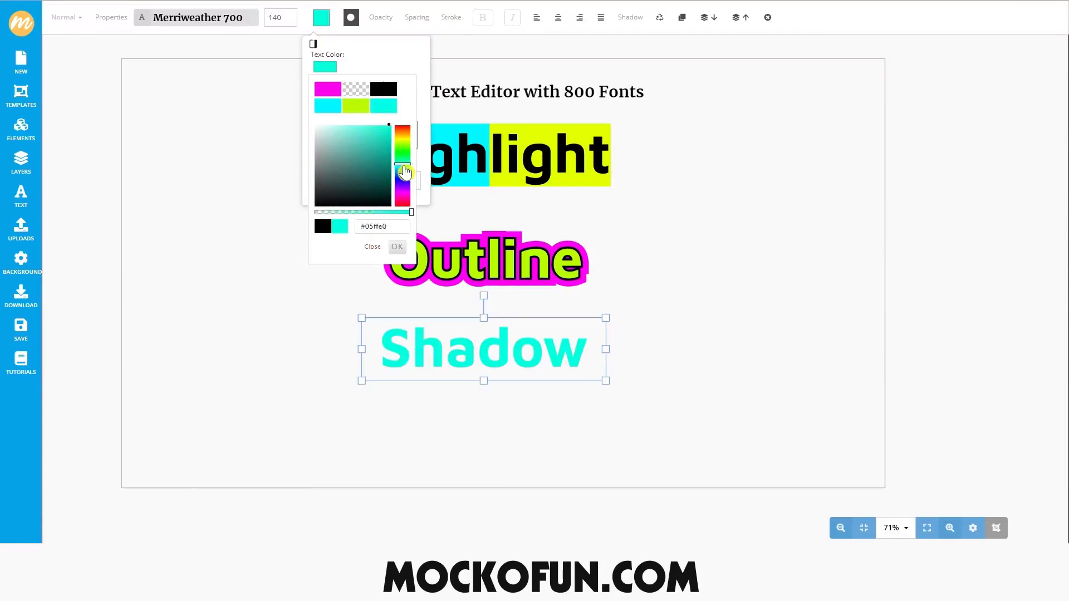
{"action": "left_click", "coordinate": [397, 247]}
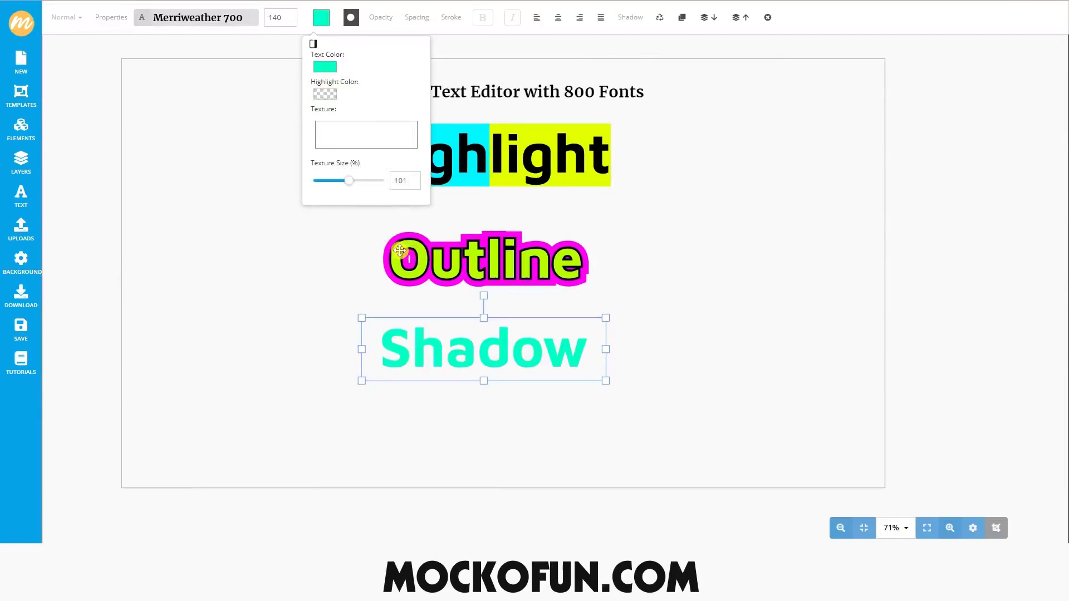
Step: Give the Shadow text a magenta stroke of width 10 painted behind its letters
{"action": "left_click", "coordinate": [451, 19]}
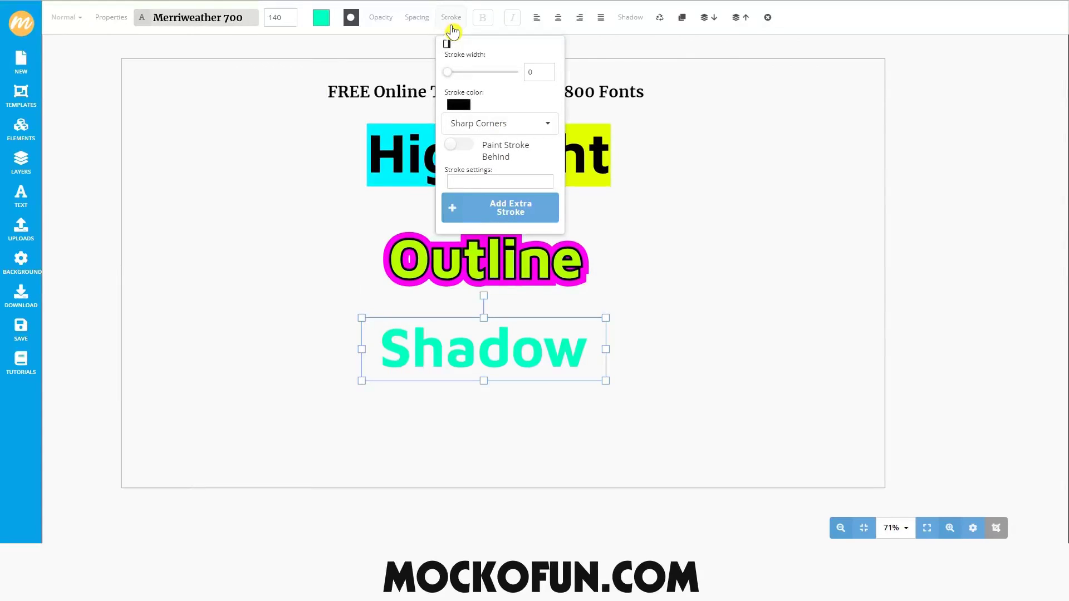
{"action": "left_click", "coordinate": [511, 73]}
{"action": "left_click", "coordinate": [526, 146]}
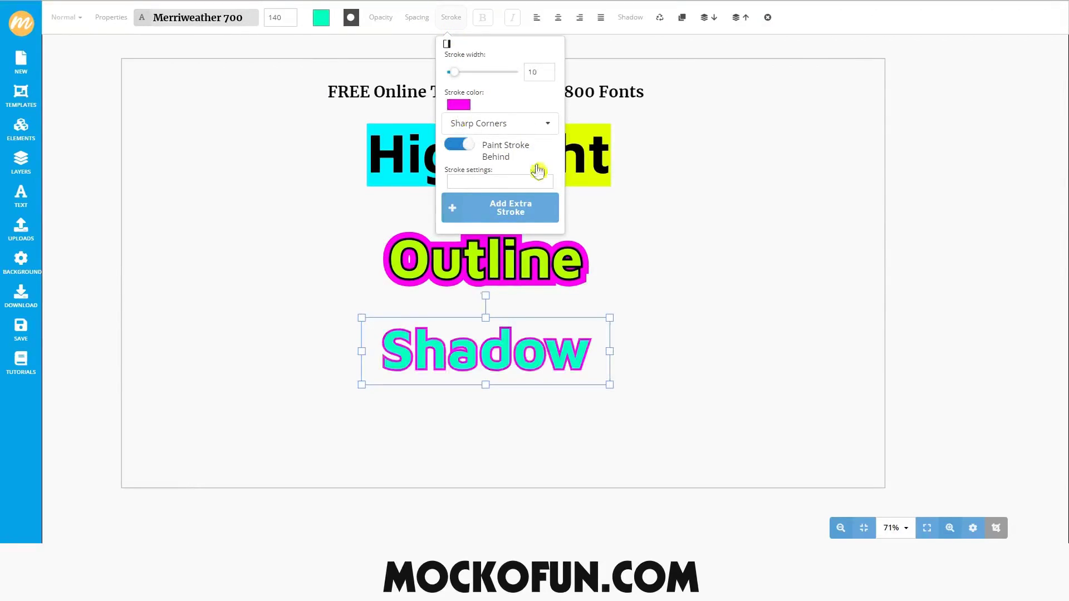
{"action": "left_click", "coordinate": [588, 350]}
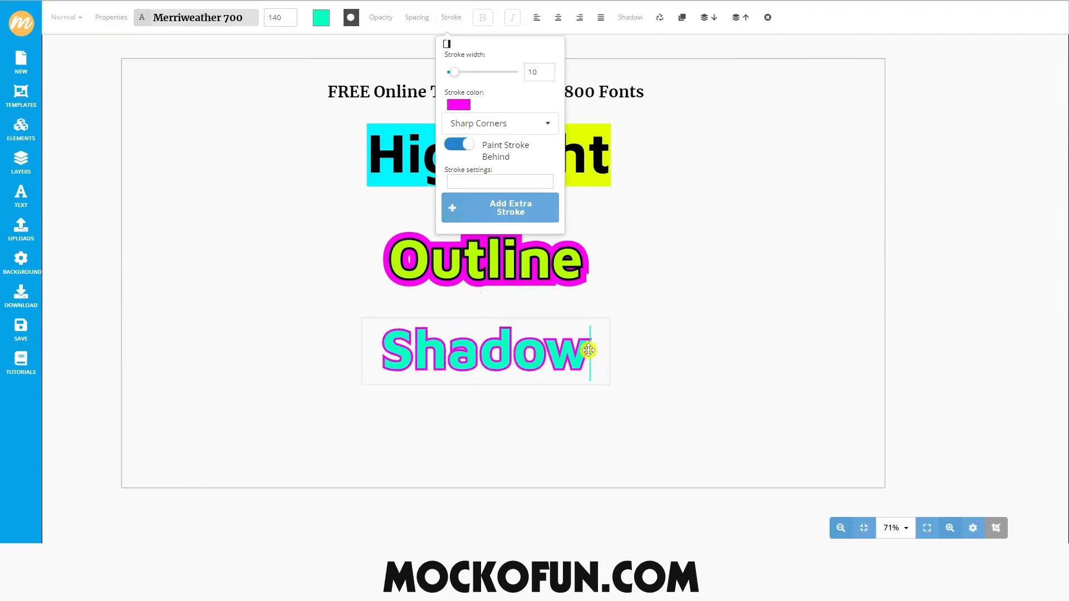
Step: Add a solid black drop shadow with blur 0, offset X 10.70 and Y about 10
{"action": "left_click", "coordinate": [622, 22]}
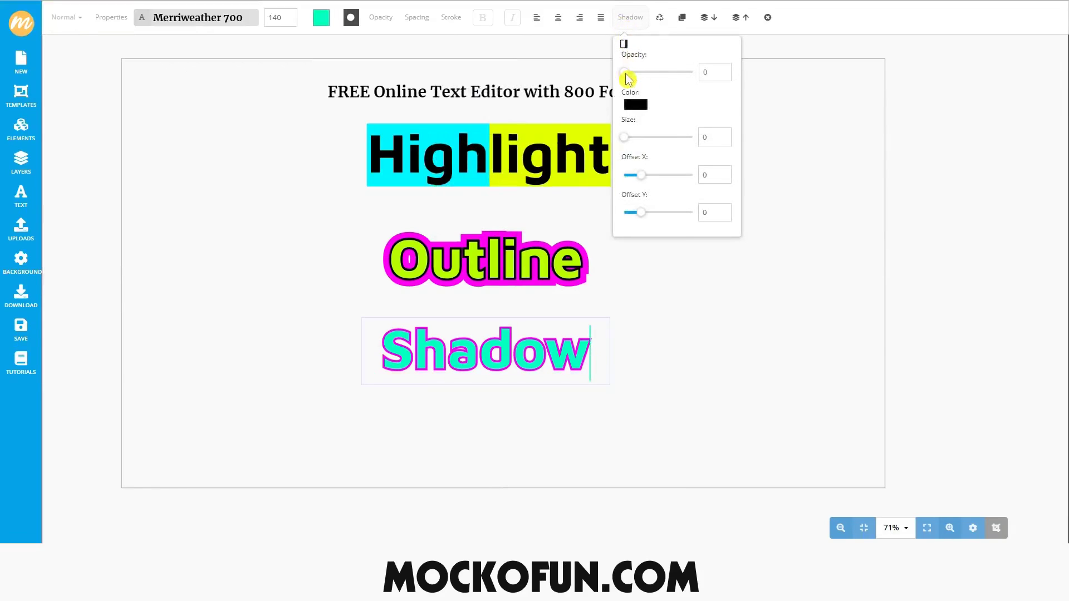
{"action": "left_click_drag", "start_coordinate": [625, 74], "coordinate": [697, 73]}
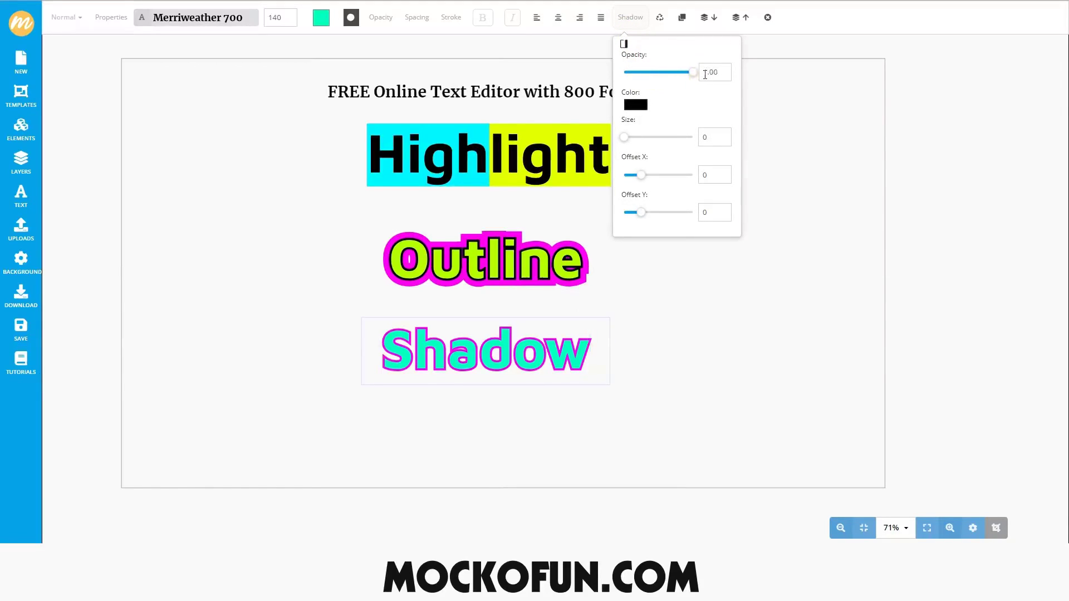
{"action": "left_click", "coordinate": [638, 106]}
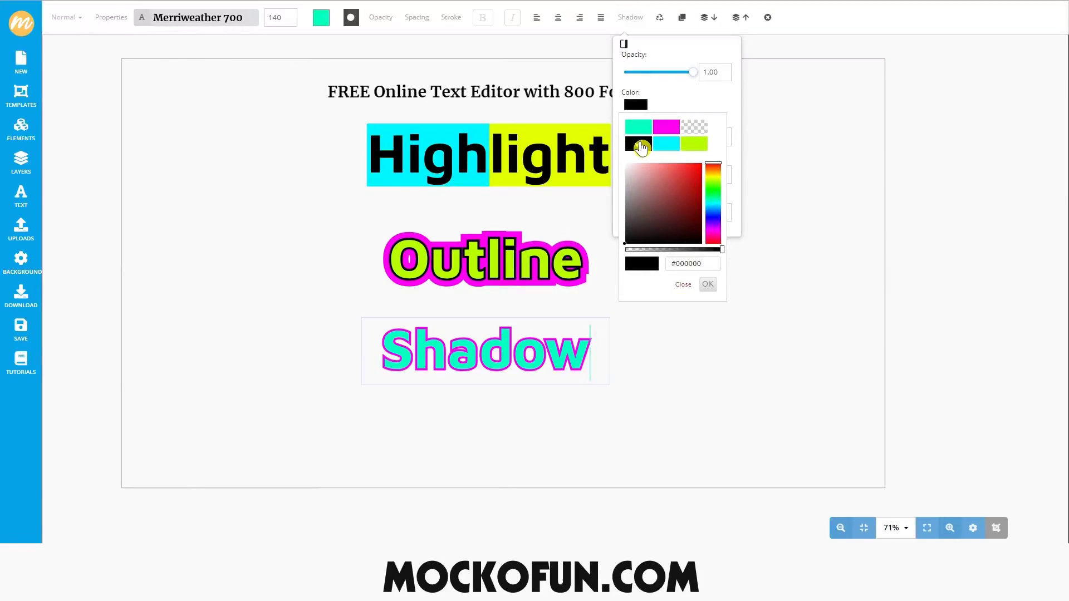
{"action": "left_click", "coordinate": [675, 102]}
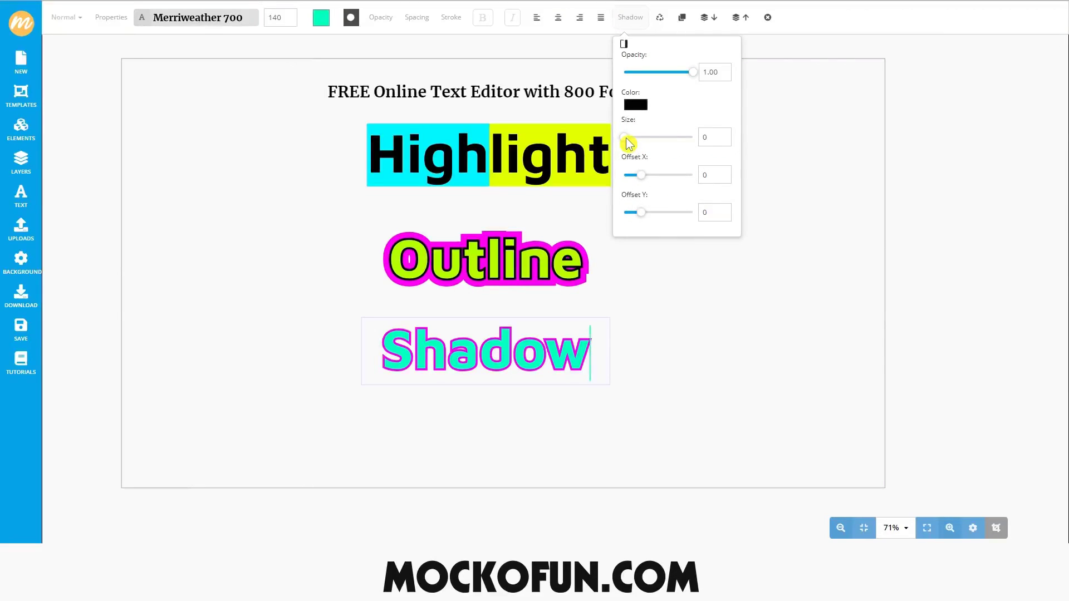
{"action": "mouse_move", "coordinate": [626, 138]}
{"action": "left_mouse_down"}
{"action": "mouse_move", "coordinate": [696, 140]}
{"action": "mouse_move", "coordinate": [622, 139]}
{"action": "left_mouse_up"}
{"action": "left_click_drag", "start_coordinate": [643, 177], "coordinate": [624, 212]}
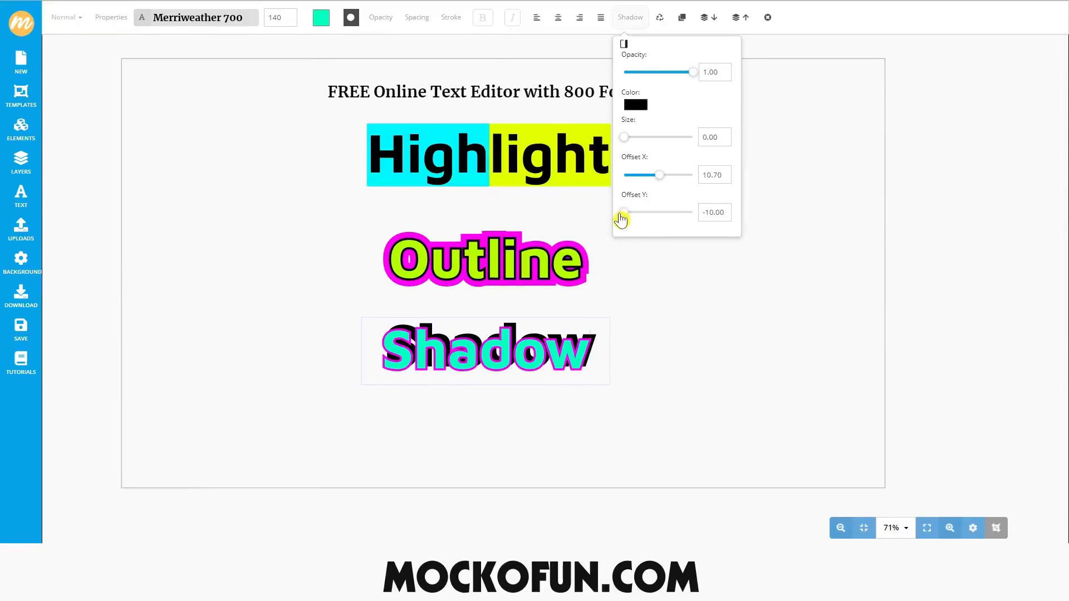
{"action": "left_click_drag", "start_coordinate": [620, 219], "coordinate": [661, 220]}
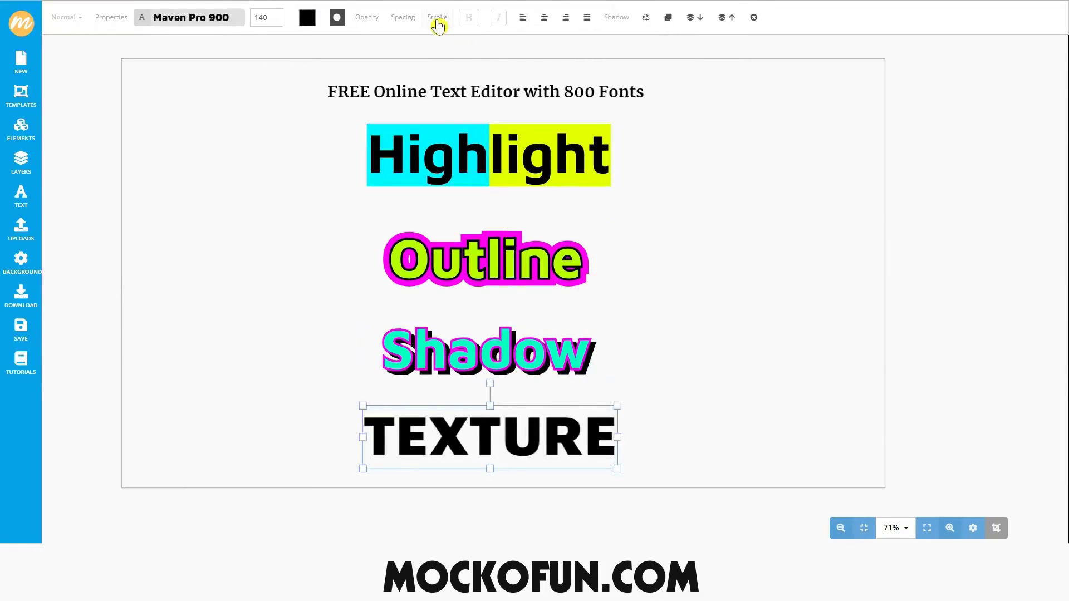
Step: Give TEXTURE a tan (#ca8466) stroke of width 23 painted behind the letters, then reselect it
{"action": "left_click", "coordinate": [438, 18]}
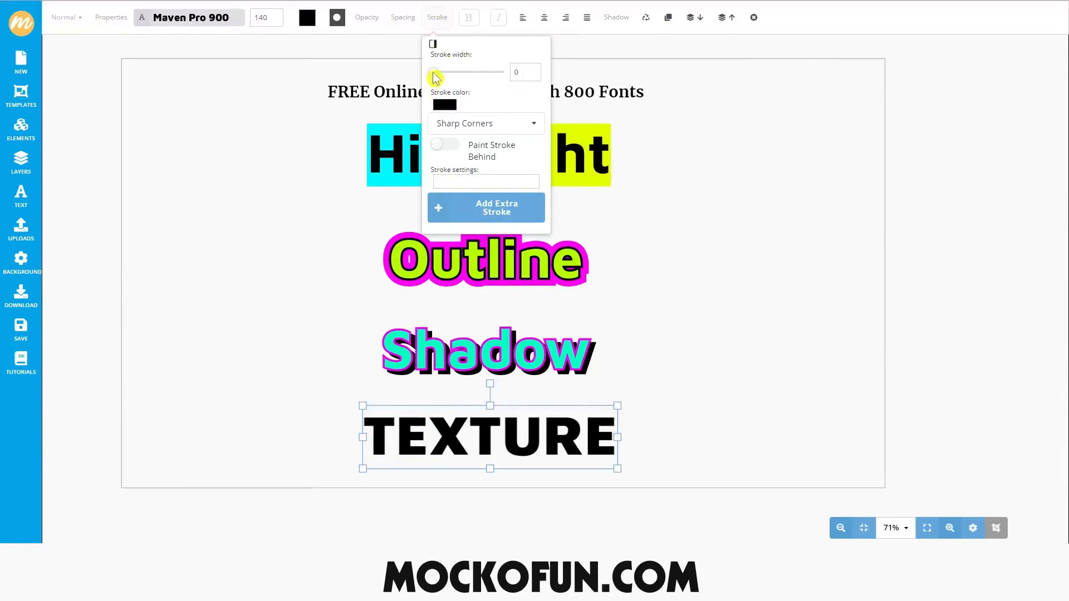
{"action": "left_click_drag", "start_coordinate": [434, 74], "coordinate": [440, 73]}
{"action": "left_click", "coordinate": [445, 106]}
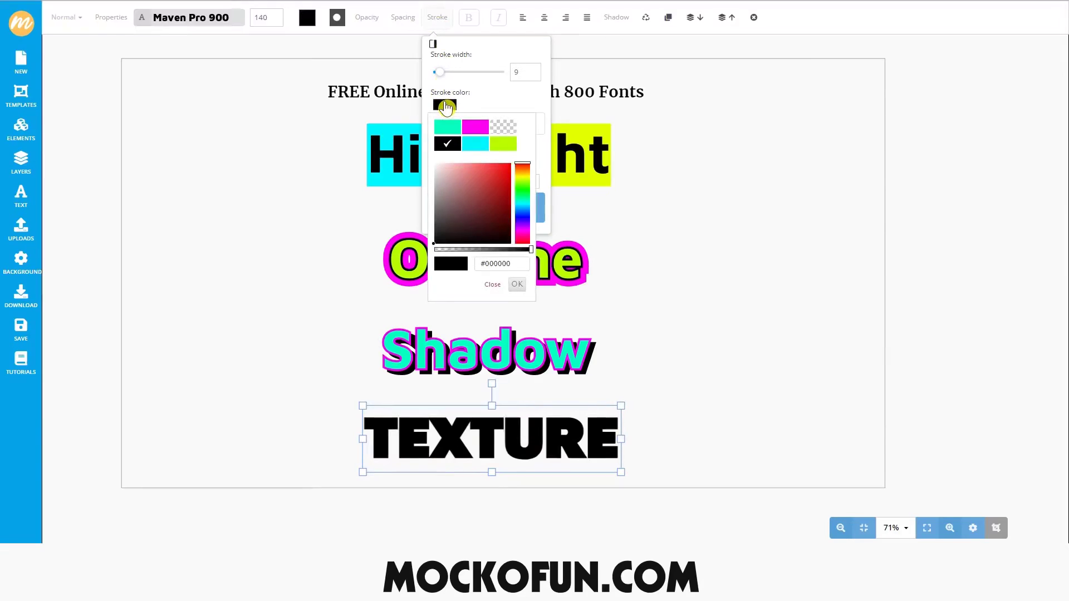
{"action": "left_click", "coordinate": [472, 180]}
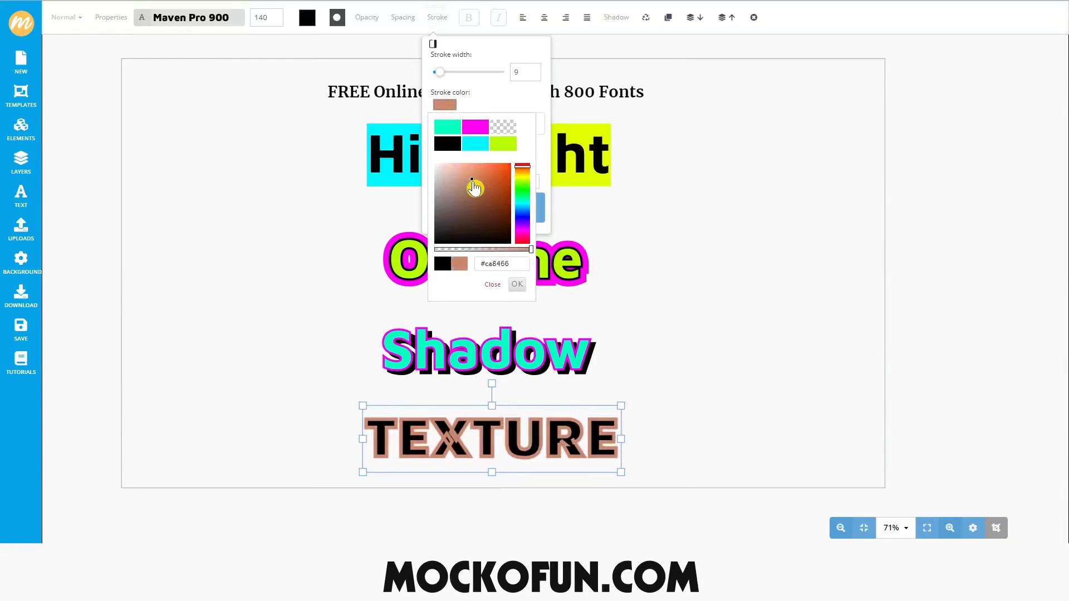
{"action": "left_click", "coordinate": [463, 190]}
{"action": "left_click", "coordinate": [447, 149]}
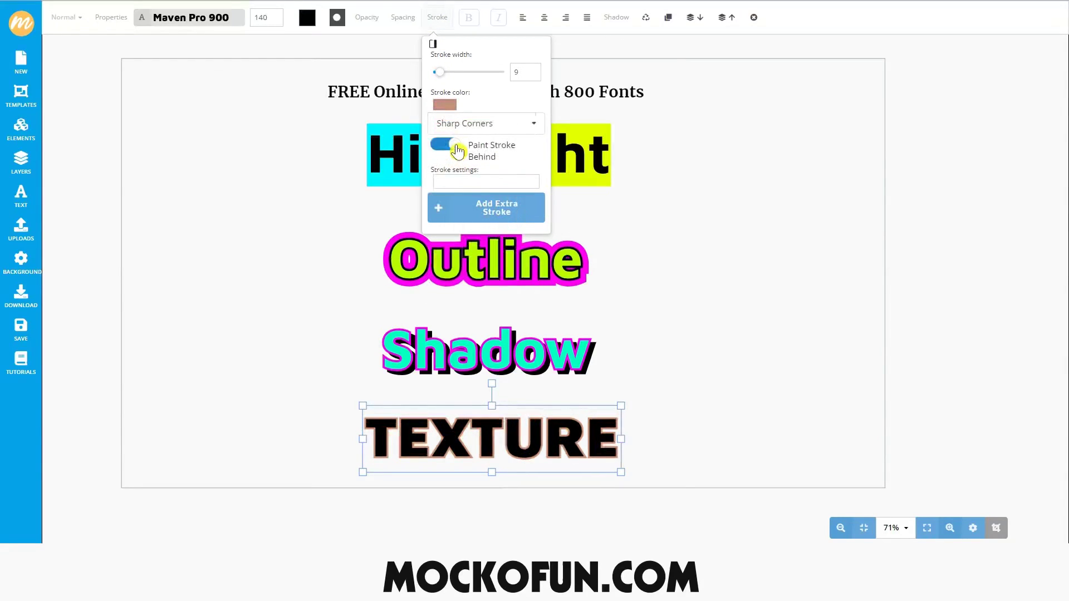
{"action": "left_click", "coordinate": [450, 73]}
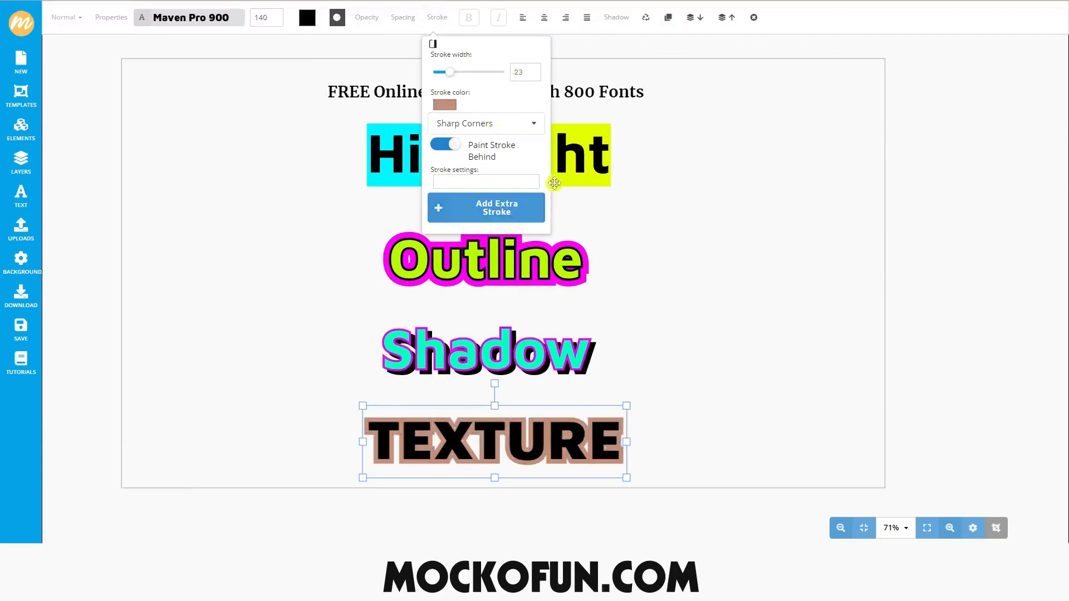
{"action": "left_click", "coordinate": [684, 351]}
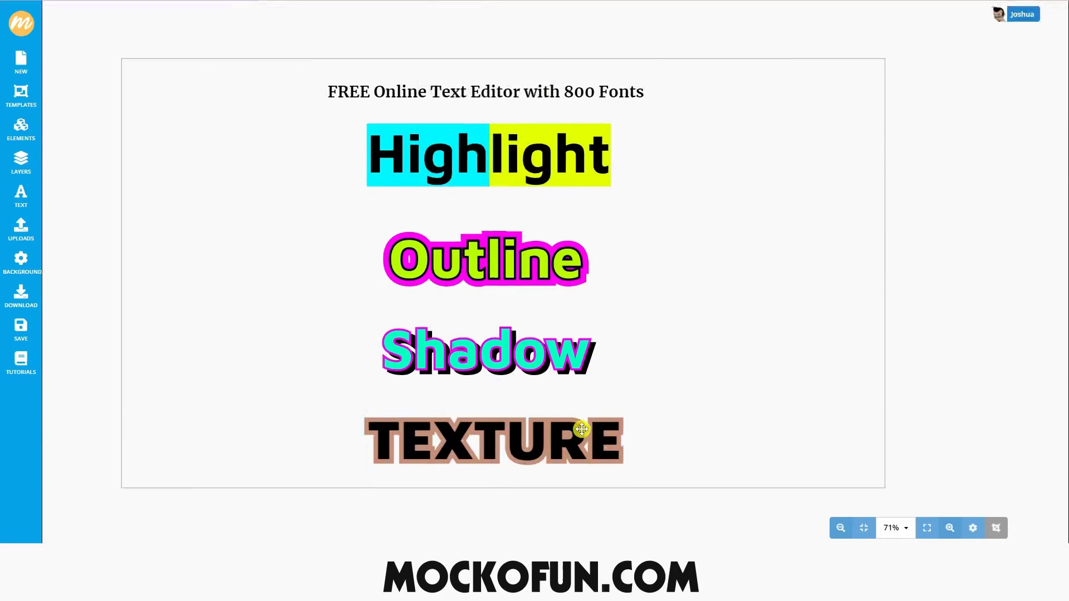
{"action": "left_click", "coordinate": [582, 429]}
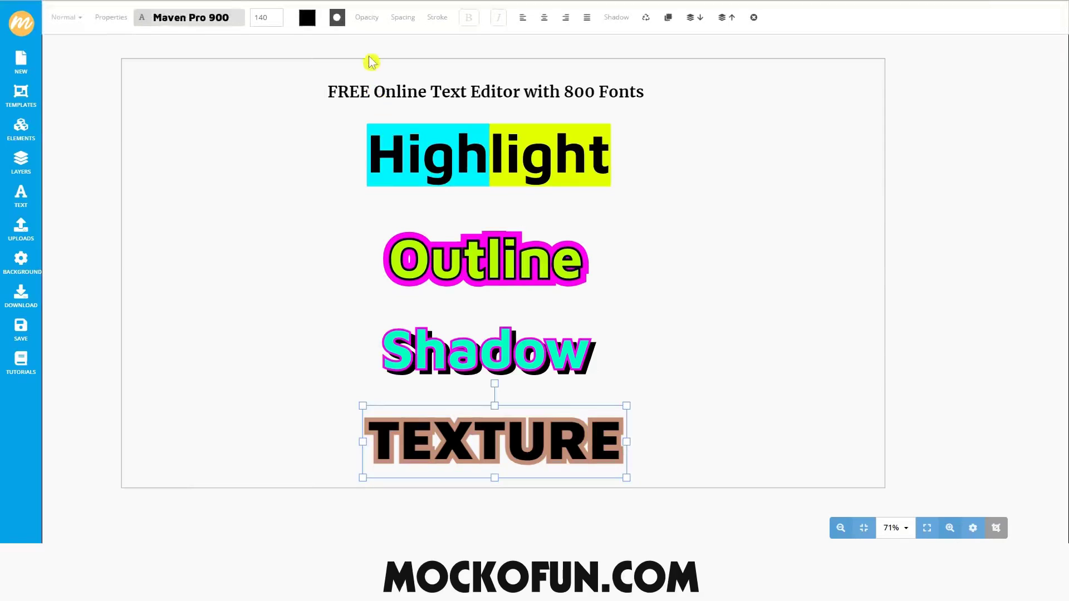
Step: Give the TEXTURE letters an apple-pattern texture fill at 14% texture size
{"action": "left_click", "coordinate": [308, 21]}
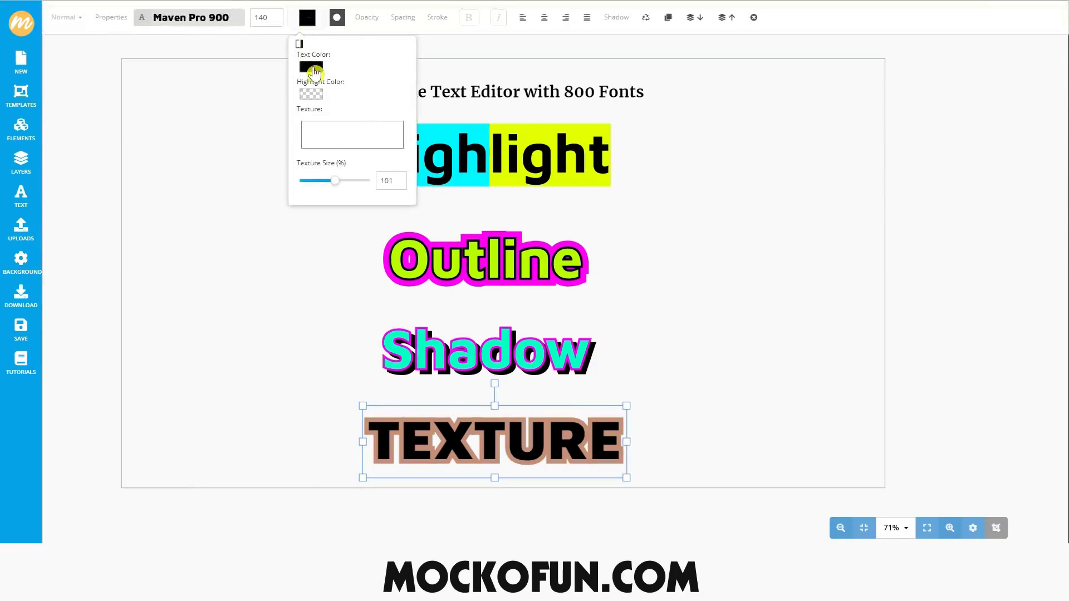
{"action": "left_click", "coordinate": [331, 145]}
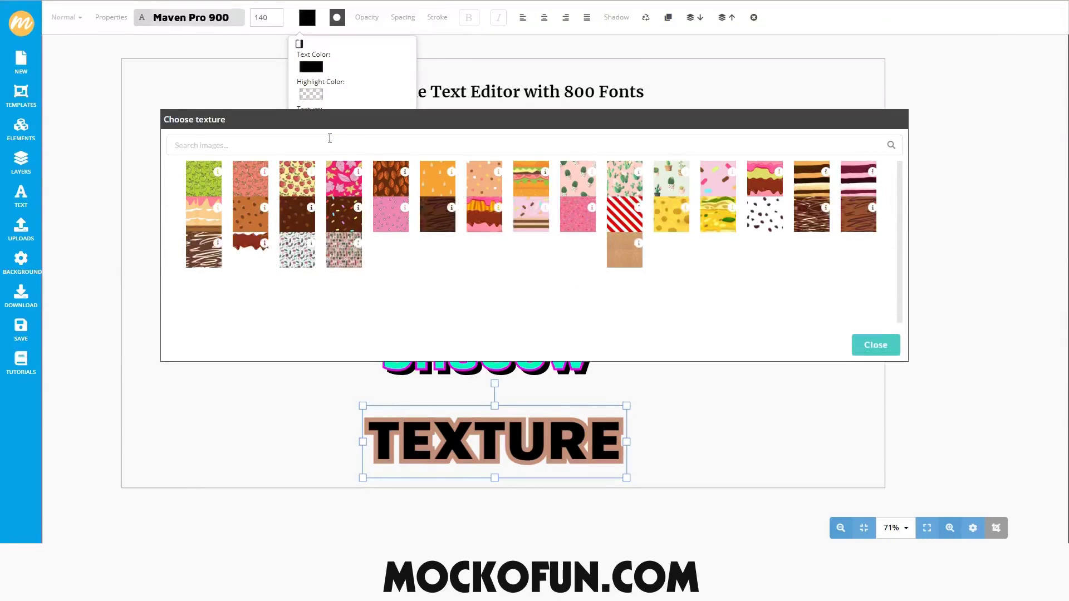
{"action": "left_click", "coordinate": [305, 184]}
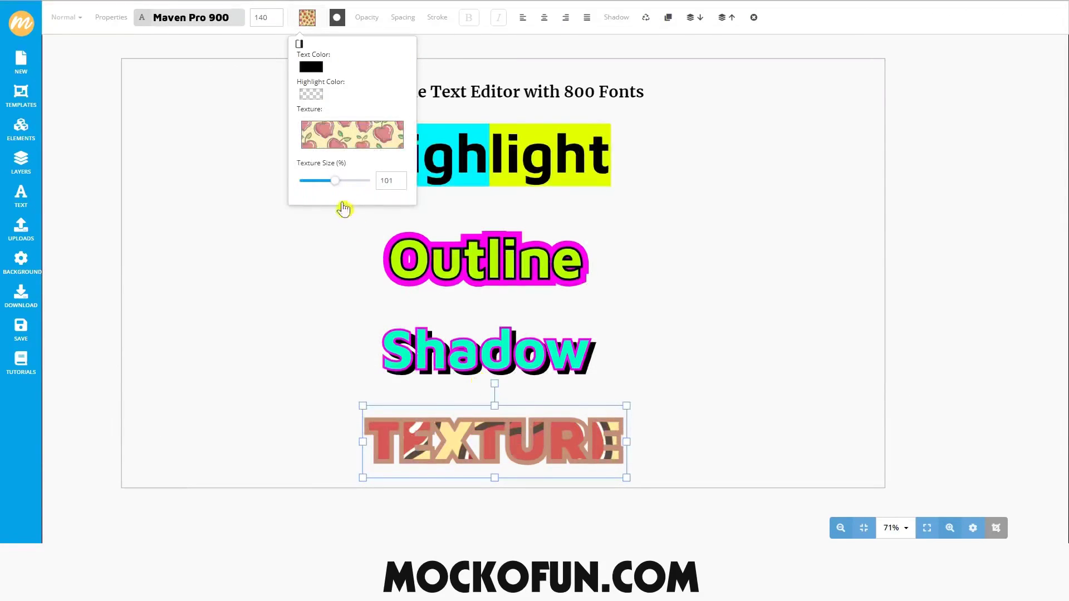
{"action": "left_click_drag", "start_coordinate": [338, 185], "coordinate": [307, 187]}
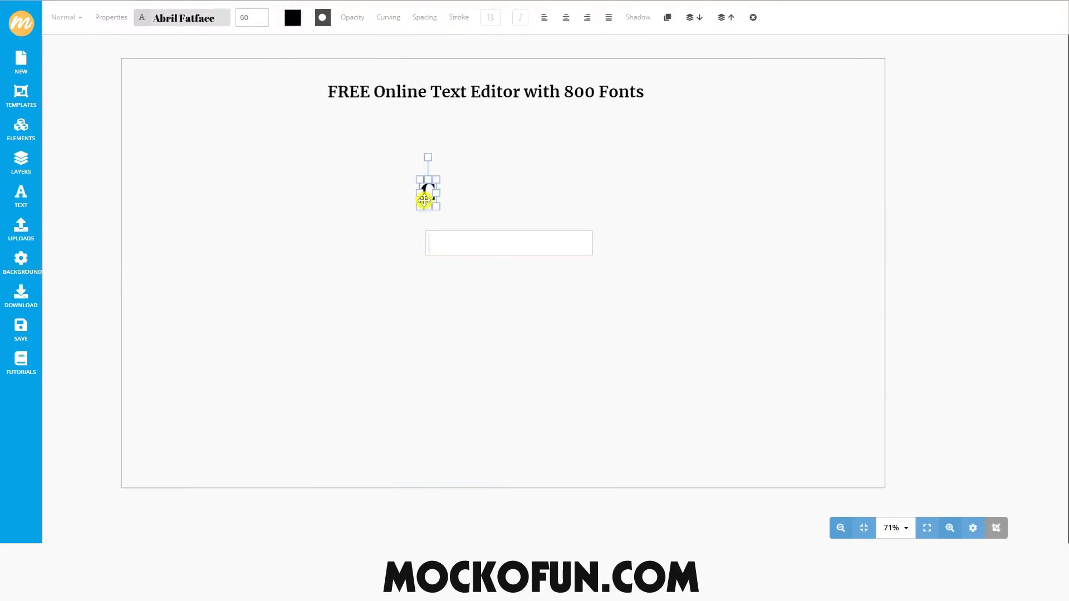
Step: Type 'reating curved text in MockoFUN is super easyyyyy' into the curved text ring and finish editing
{"action": "type", "text": "reating cur"}
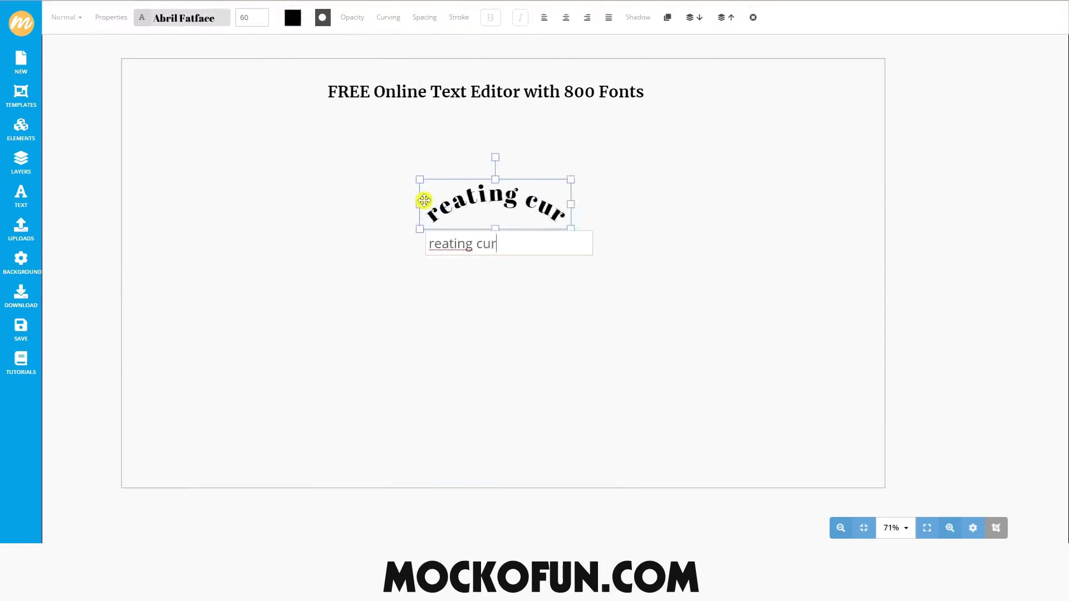
{"action": "type", "text": "ved text in MockoFUN i"}
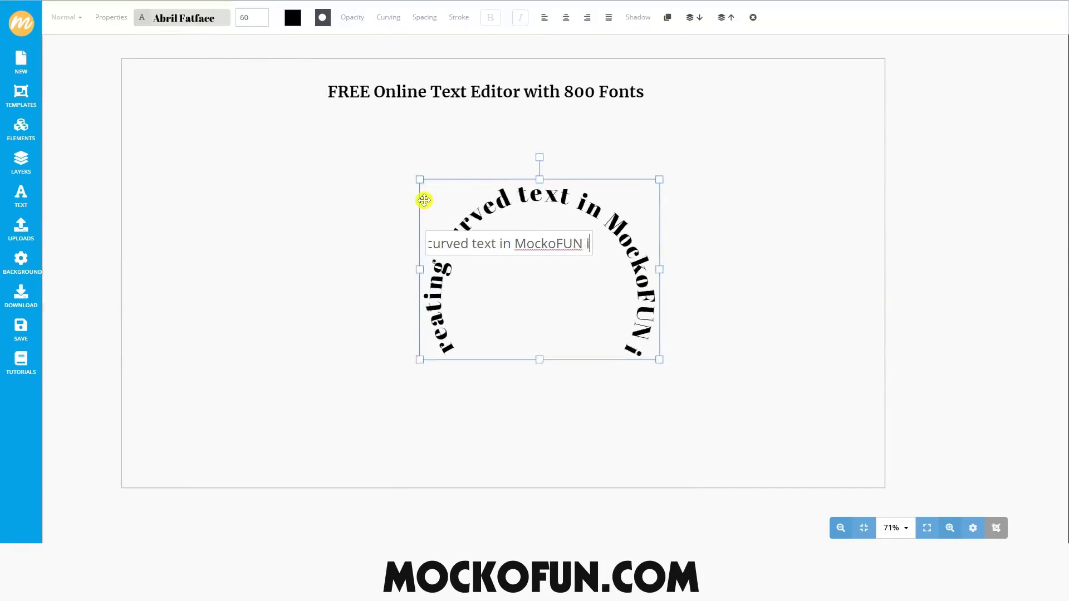
{"action": "type", "text": "s super easyyyyy"}
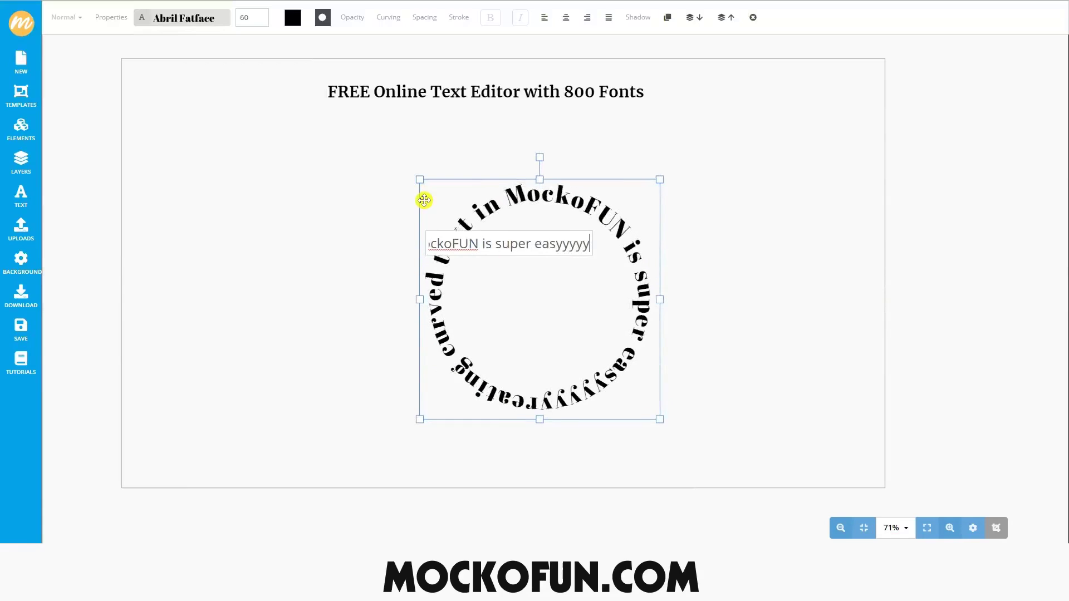
{"action": "left_click", "coordinate": [723, 234]}
{"action": "left_click", "coordinate": [608, 220]}
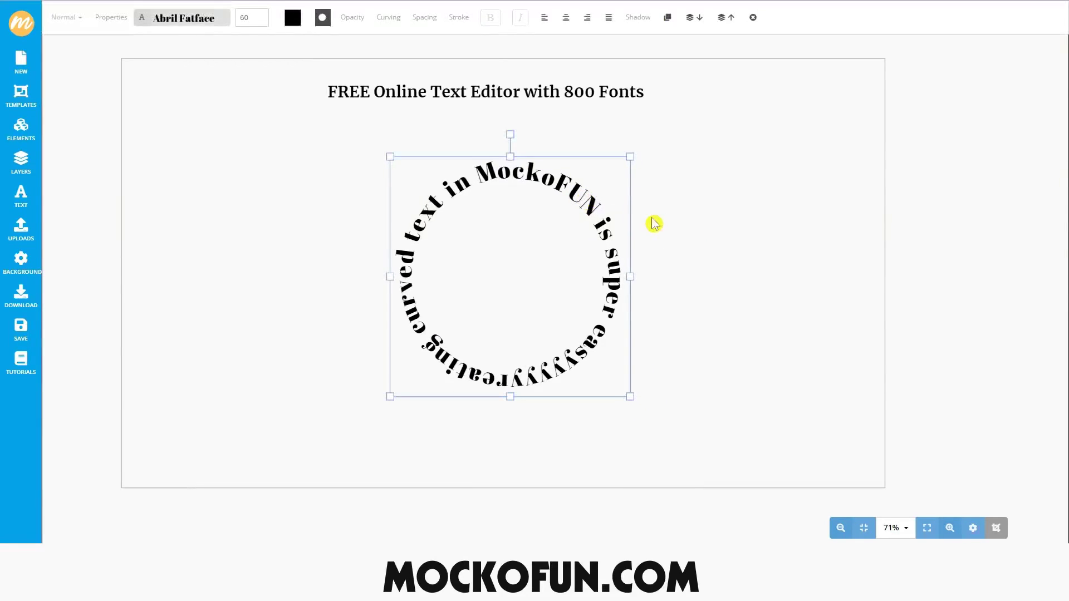
{"action": "key", "text": "Delete"}
{"action": "left_click", "coordinate": [23, 206]}
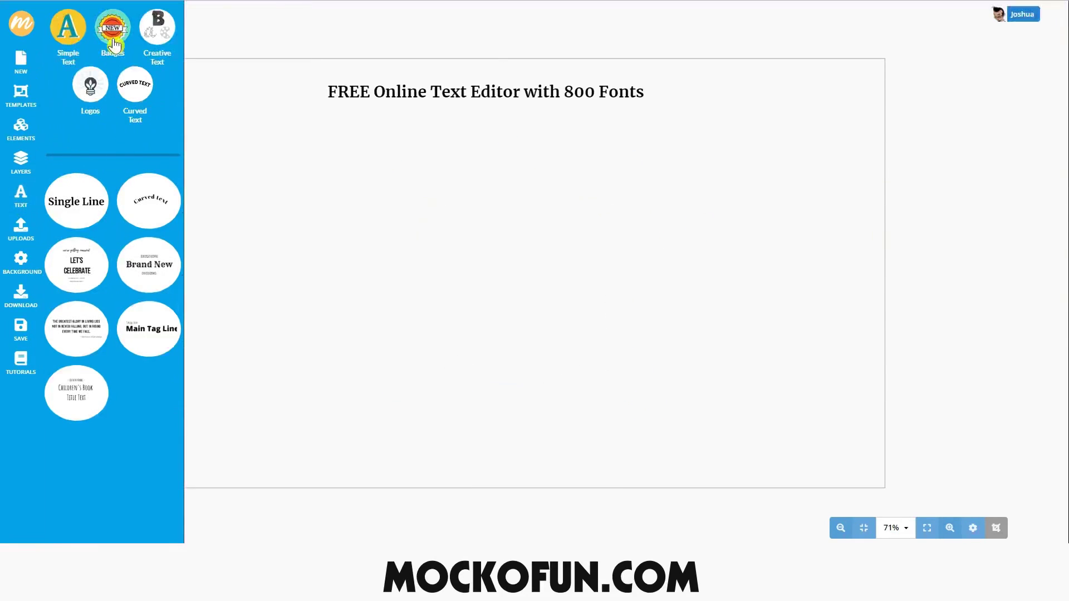
Step: Add the Limited Edition badge preset to the canvas
{"action": "left_click", "coordinate": [134, 44]}
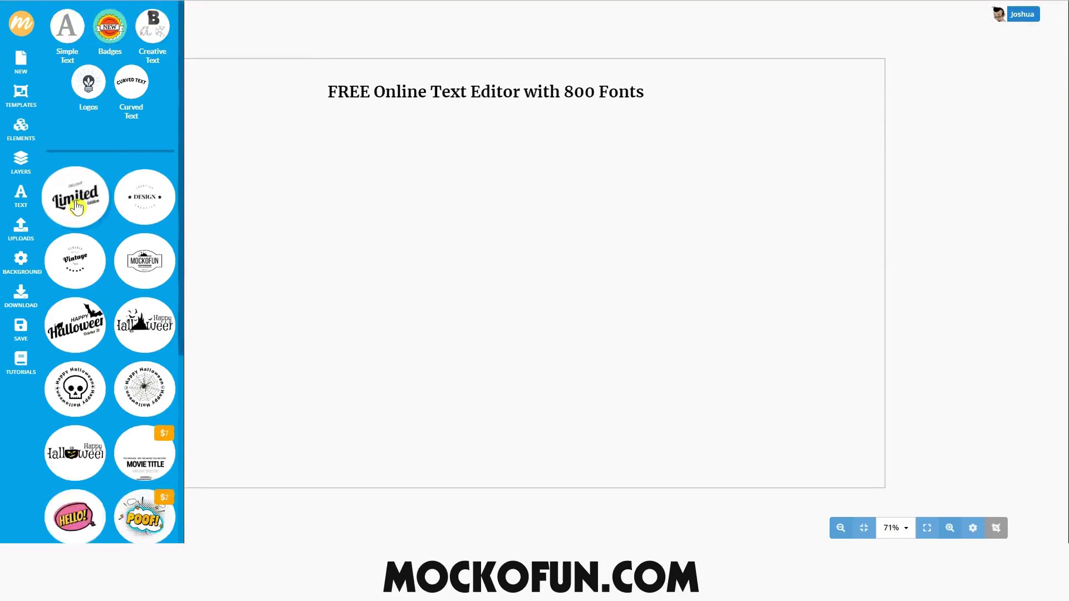
{"action": "left_click", "coordinate": [74, 203]}
{"action": "left_click", "coordinate": [461, 278]}
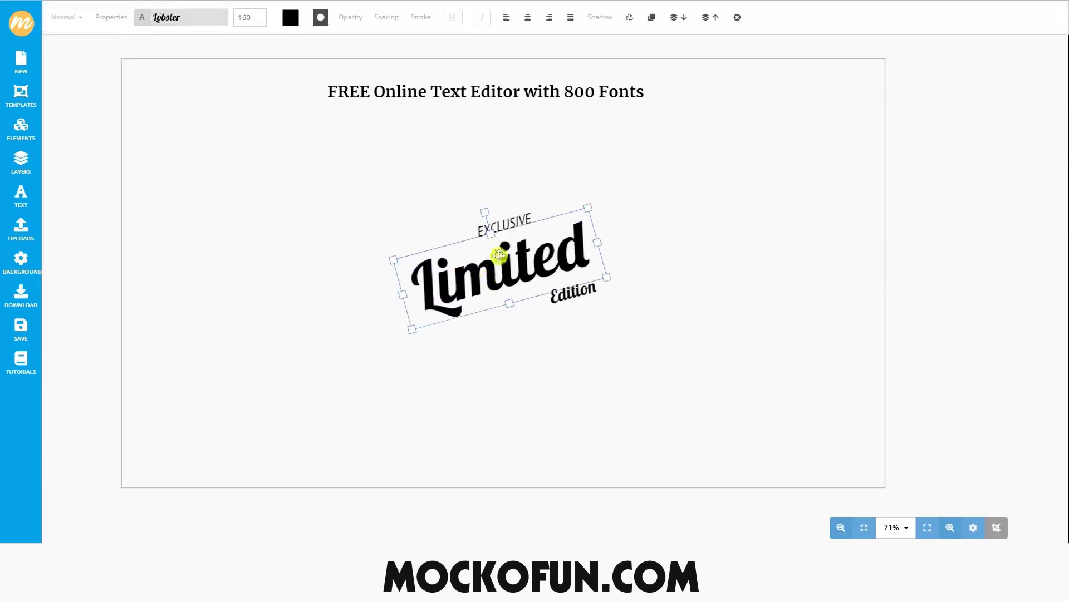
Step: Reword the badge so EXCLUSIVE reads MackoFUN and Limited becomes UnLimited
{"action": "left_click", "coordinate": [518, 224]}
{"action": "double_click", "coordinate": [518, 225]}
{"action": "type", "text": "Mad"}
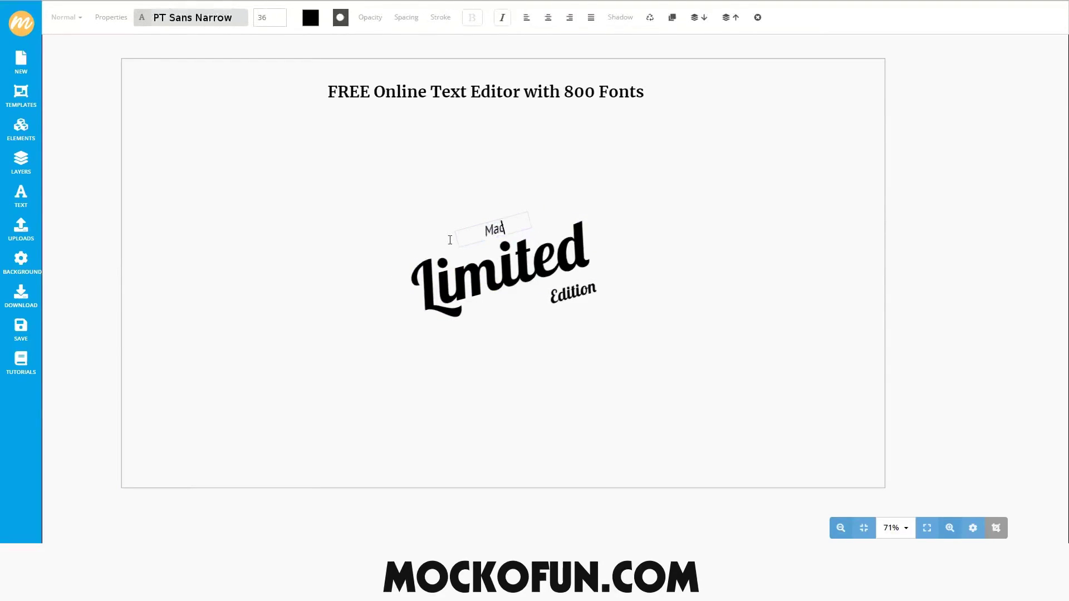
{"action": "left_click", "coordinate": [450, 239]}
{"action": "left_click", "coordinate": [418, 290]}
{"action": "type", "text": "Un"}
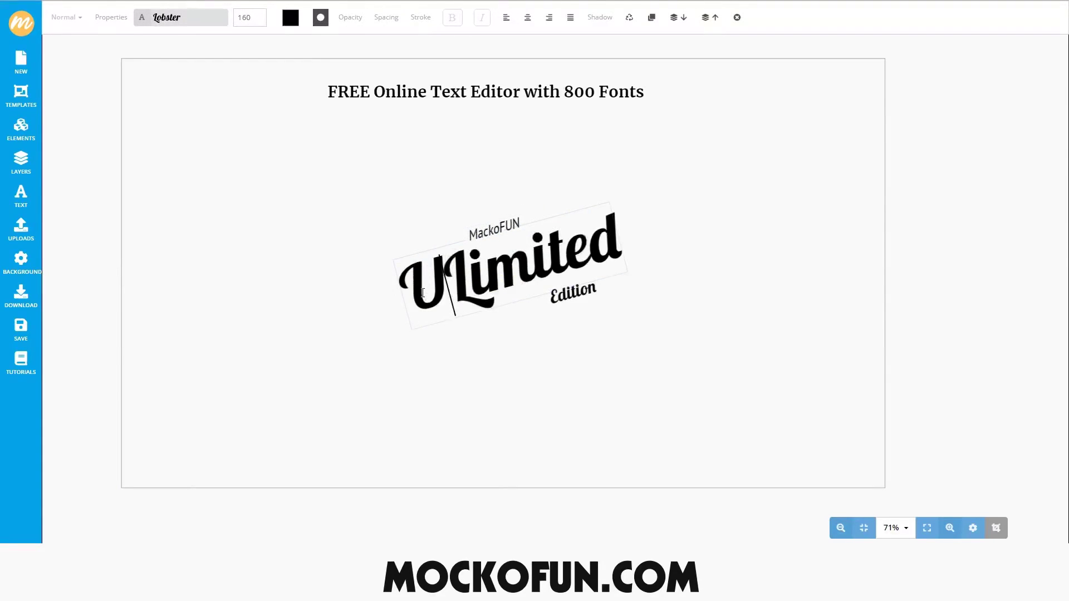
{"action": "left_click", "coordinate": [579, 304]}
Step: Add the Balloon preset from the Creative Text presets to the canvas
{"action": "left_click", "coordinate": [573, 342]}
{"action": "left_click", "coordinate": [20, 195]}
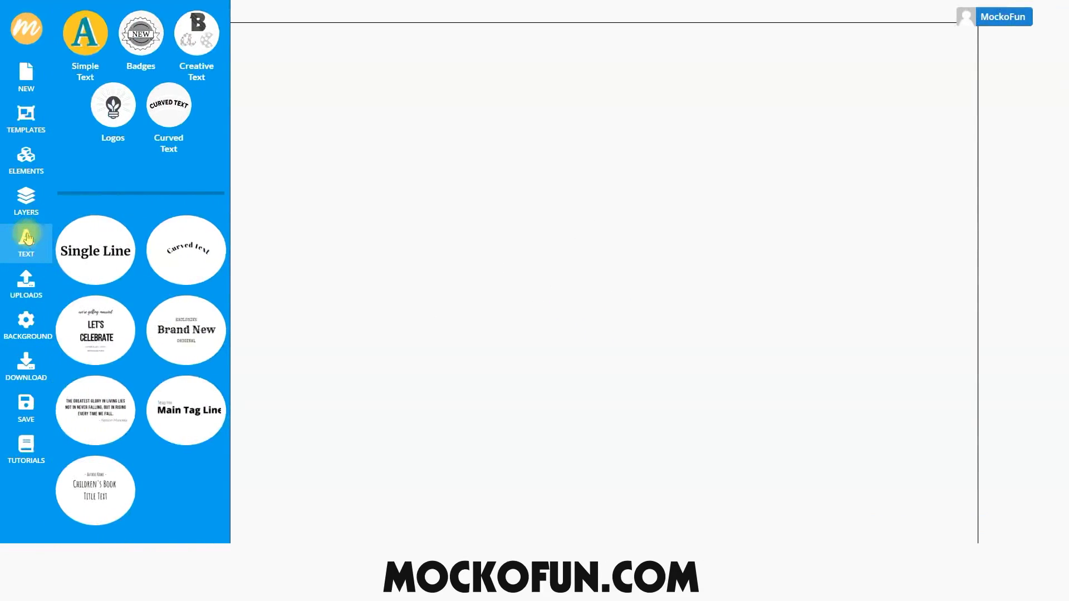
{"action": "left_click", "coordinate": [196, 50]}
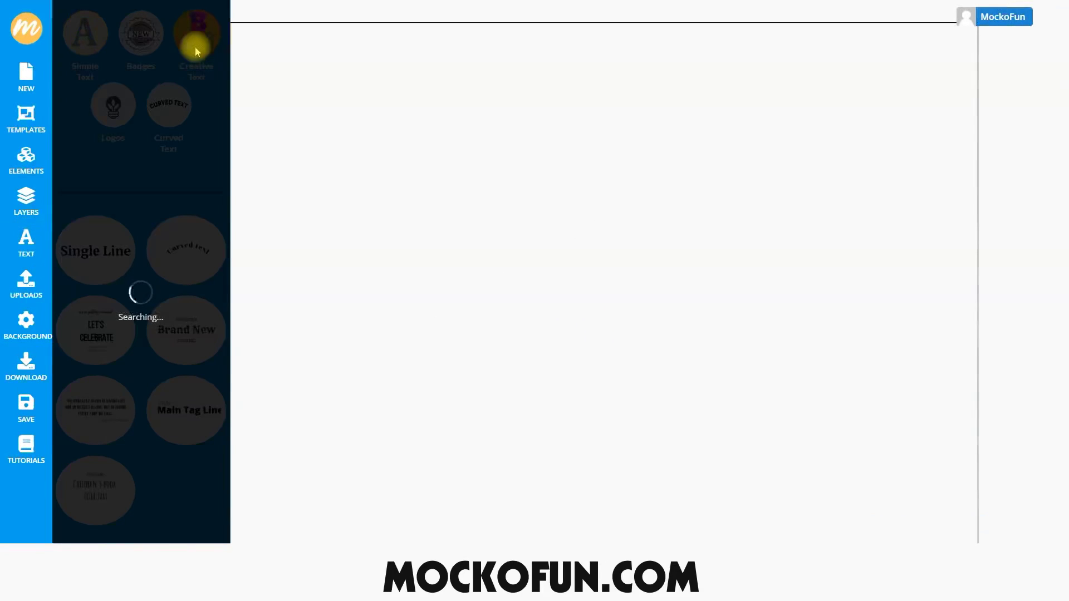
{"action": "scroll", "coordinate": [152, 384], "scroll_direction": "down", "scroll_amount": 3}
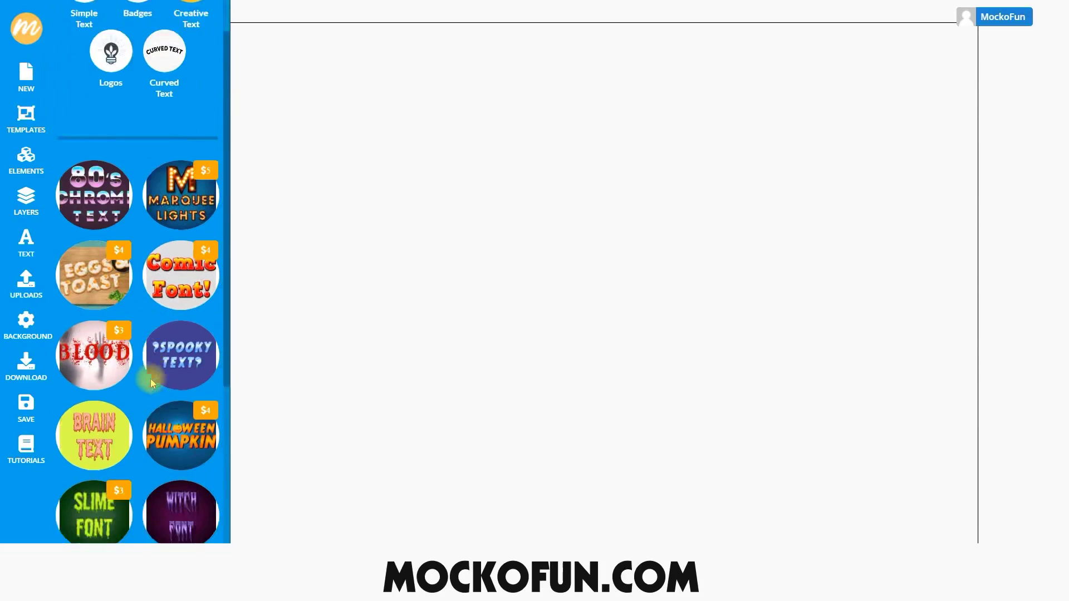
{"action": "scroll", "coordinate": [151, 384], "scroll_direction": "down", "scroll_amount": 5}
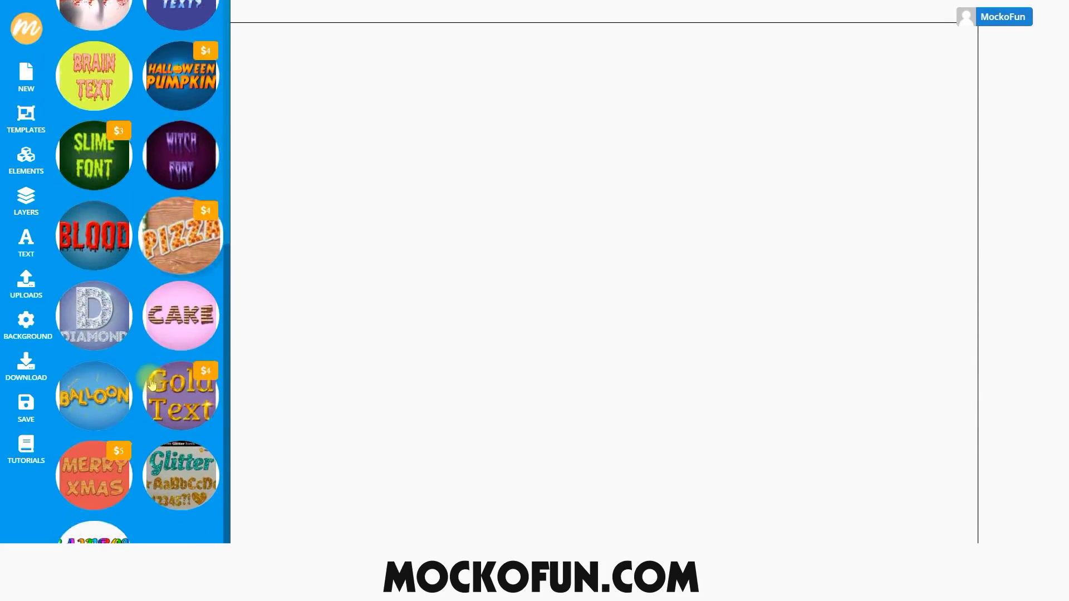
{"action": "scroll", "coordinate": [151, 384], "scroll_direction": "up", "scroll_amount": 3}
{"action": "scroll", "coordinate": [133, 383], "scroll_direction": "down", "scroll_amount": 3}
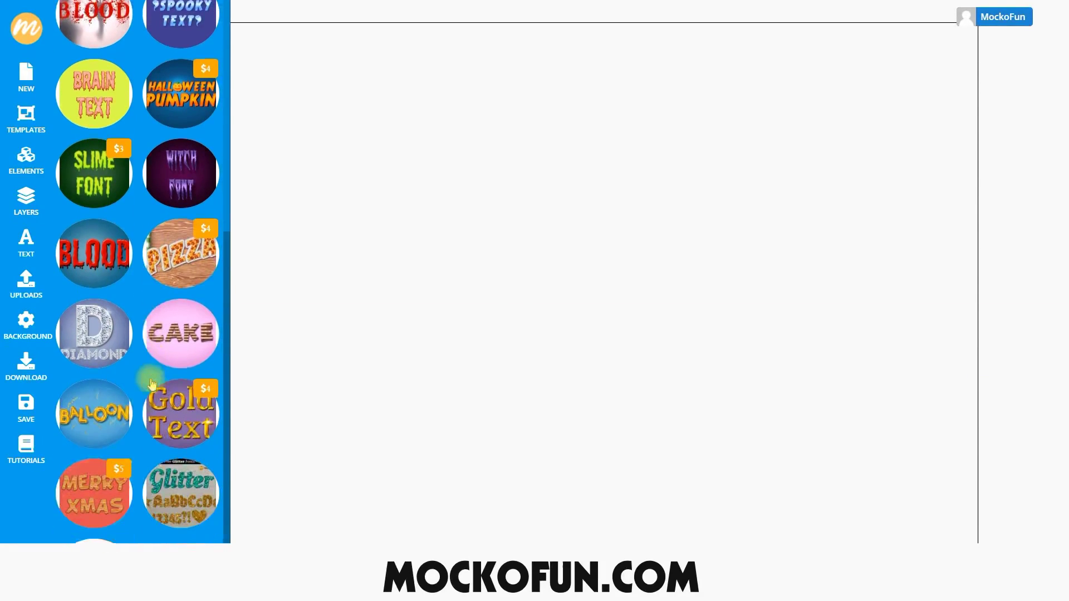
{"action": "left_click", "coordinate": [92, 386]}
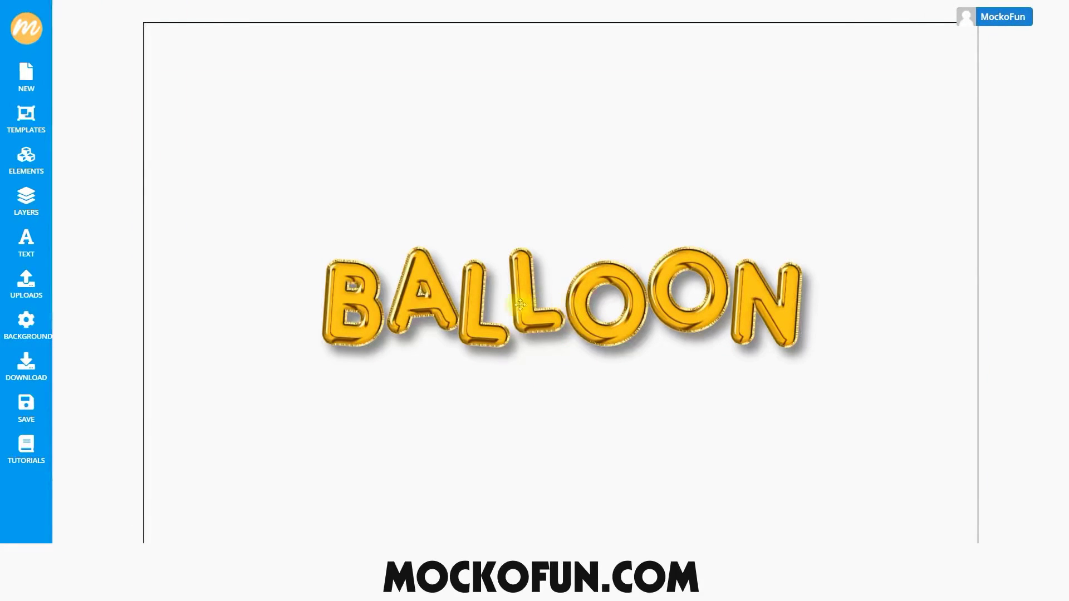
Step: Move the balloon text near the top and reword it to MOCKO with FUN below
{"action": "left_click", "coordinate": [520, 304]}
{"action": "left_click_drag", "start_coordinate": [520, 305], "coordinate": [522, 143]}
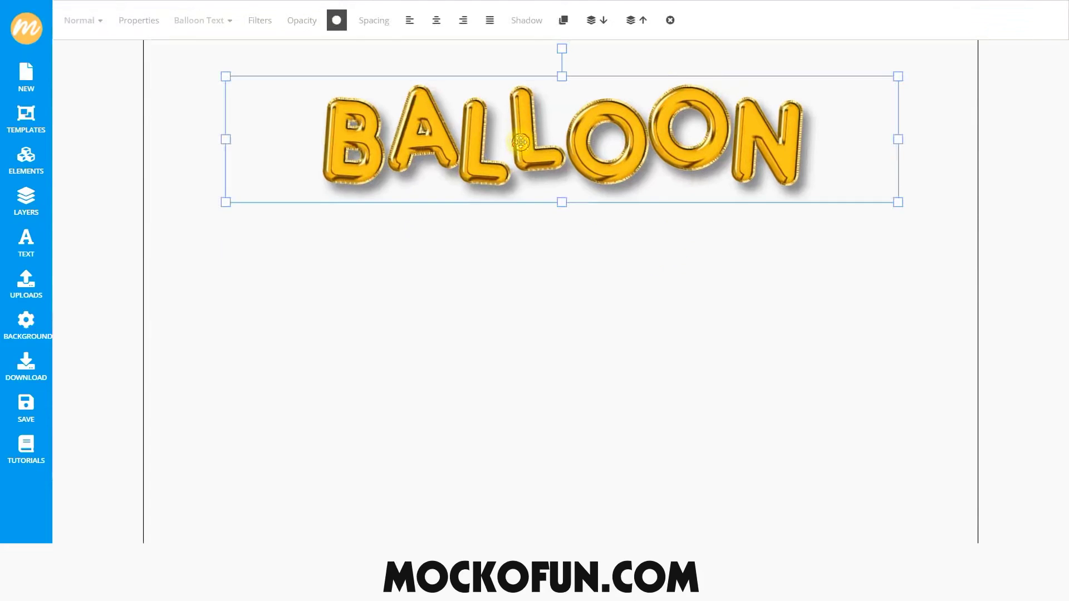
{"action": "left_click", "coordinate": [522, 144]}
{"action": "key", "text": "ctrl+a"}
{"action": "type", "text": "MOCKO"}
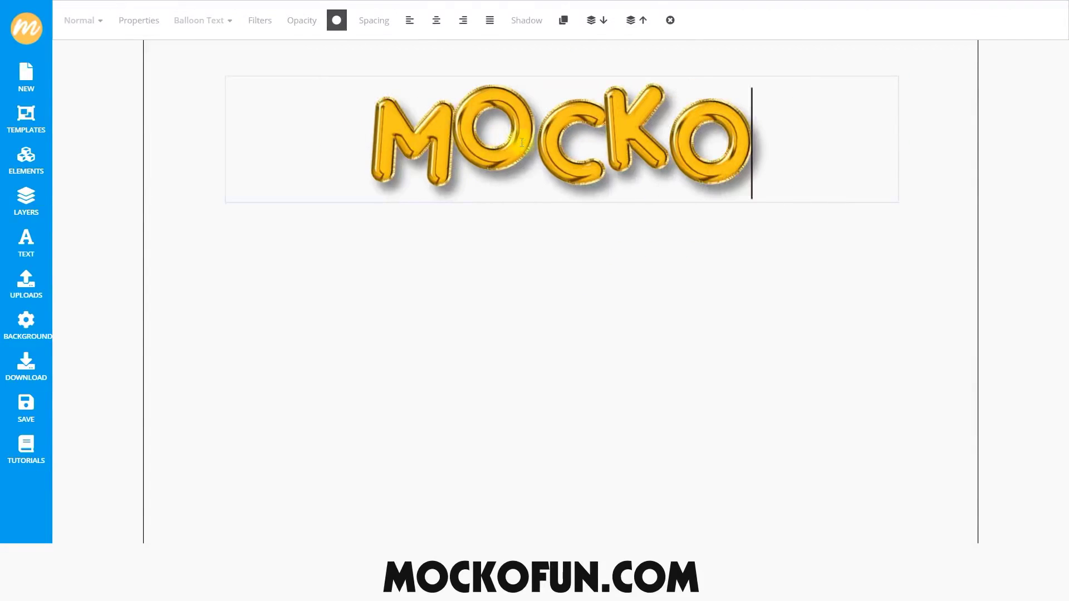
{"action": "key", "text": "Return"}
{"action": "type", "text": "FUN"}
{"action": "left_click", "coordinate": [484, 453]}
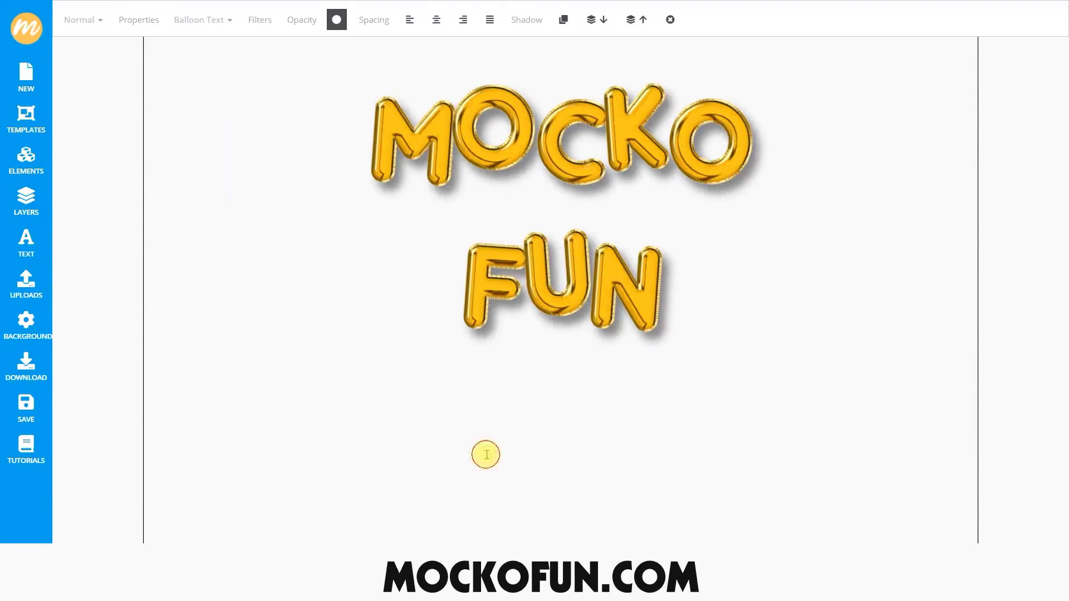
Step: Add the Cake preset below MOCKO FUN and change its word from CAKE to TEXT
{"action": "left_click", "coordinate": [26, 243]}
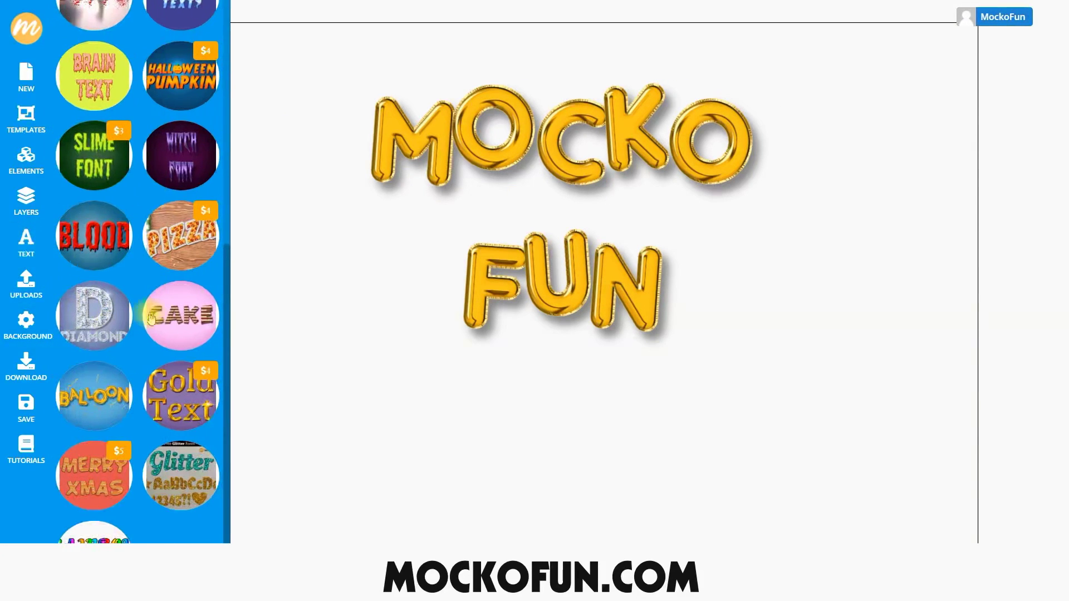
{"action": "left_click", "coordinate": [154, 316]}
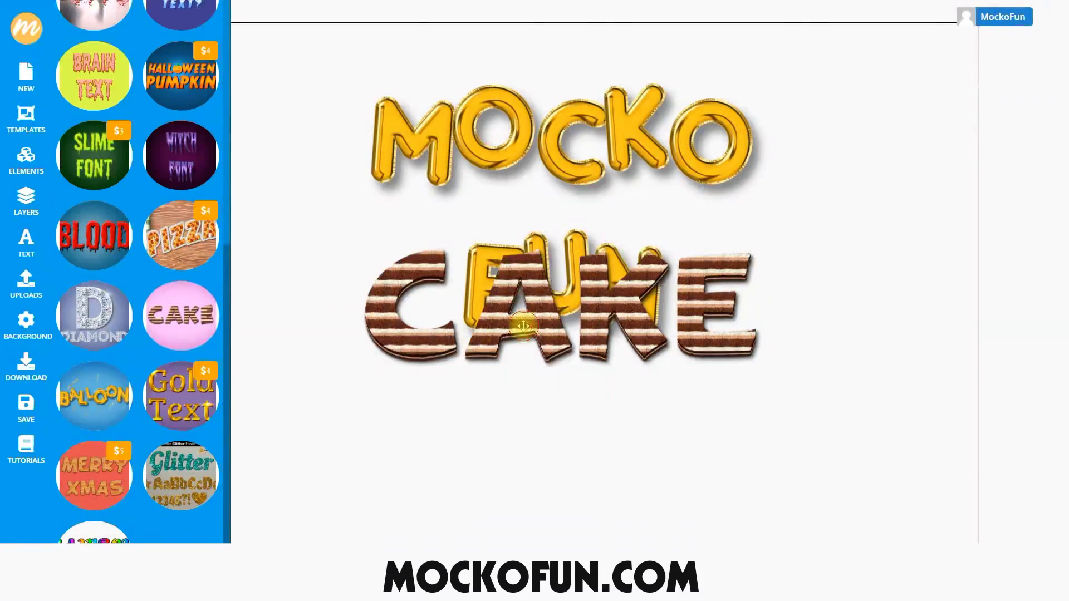
{"action": "left_click_drag", "start_coordinate": [524, 325], "coordinate": [524, 266]}
{"action": "left_click_drag", "start_coordinate": [520, 319], "coordinate": [524, 434]}
{"action": "left_click", "coordinate": [524, 434]}
{"action": "double_click", "coordinate": [524, 435]}
{"action": "type", "text": "TEXT"}
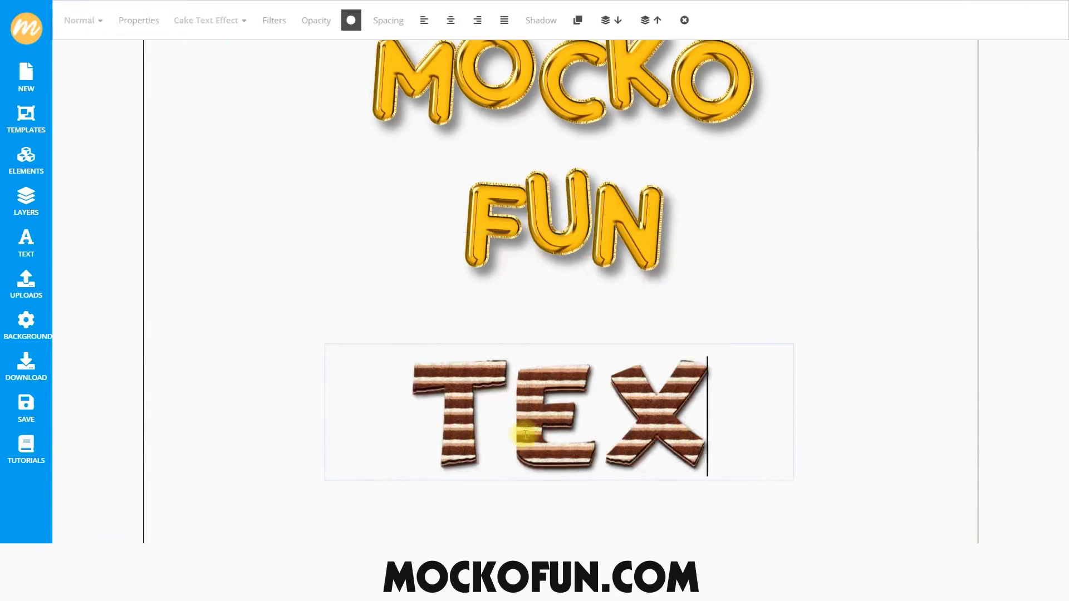
{"action": "left_click", "coordinate": [482, 491]}
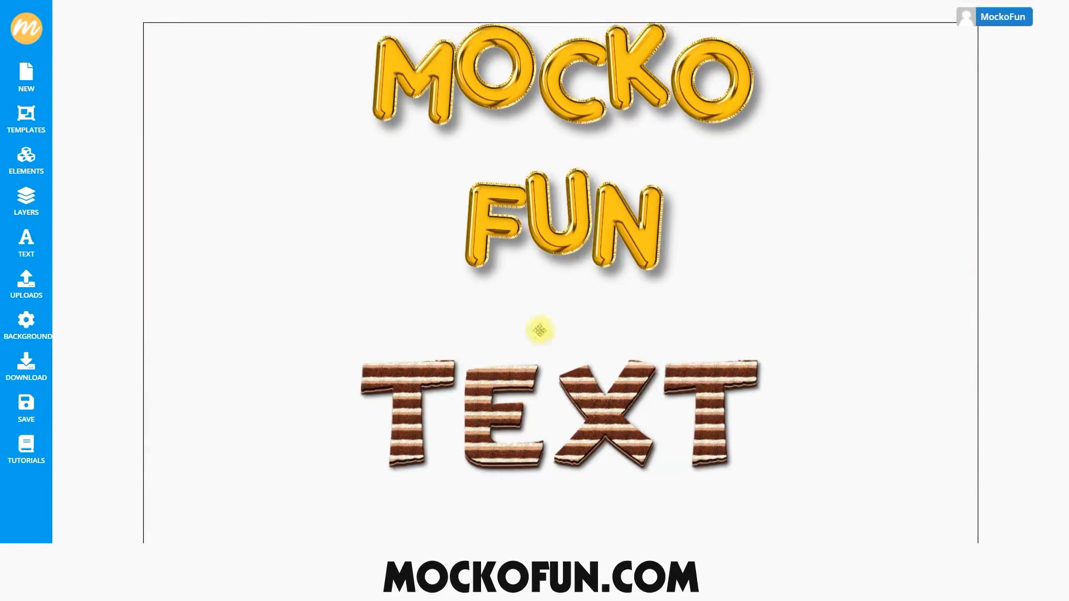
{"action": "left_click", "coordinate": [584, 173]}
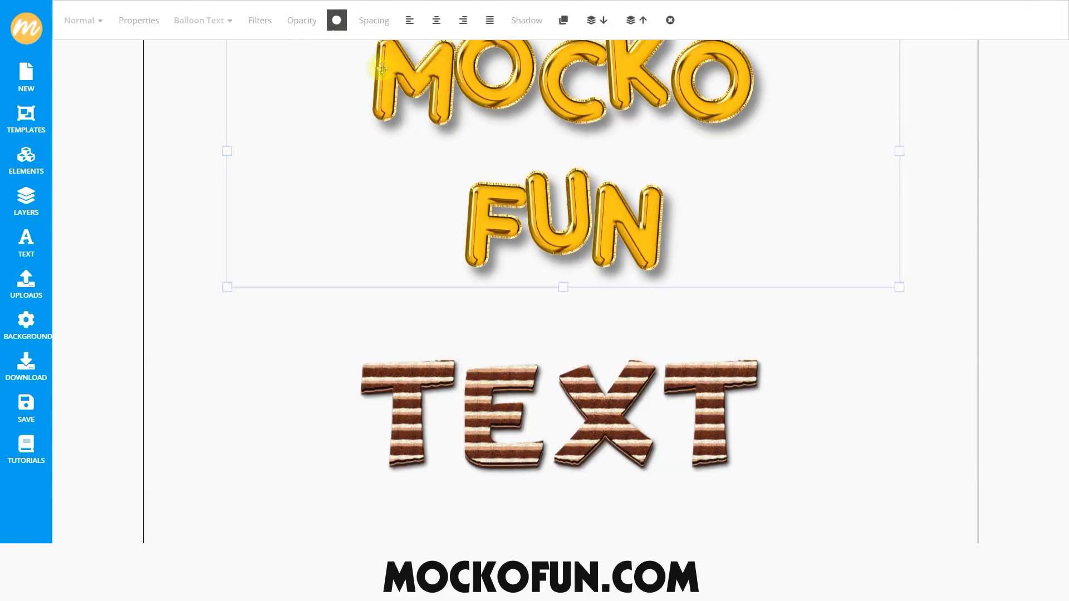
Step: Dock the Spacing panel and adjust MOCKO FUN's line height, letter spacing, and height, angle, size and hue jitter
{"action": "left_click", "coordinate": [390, 25]}
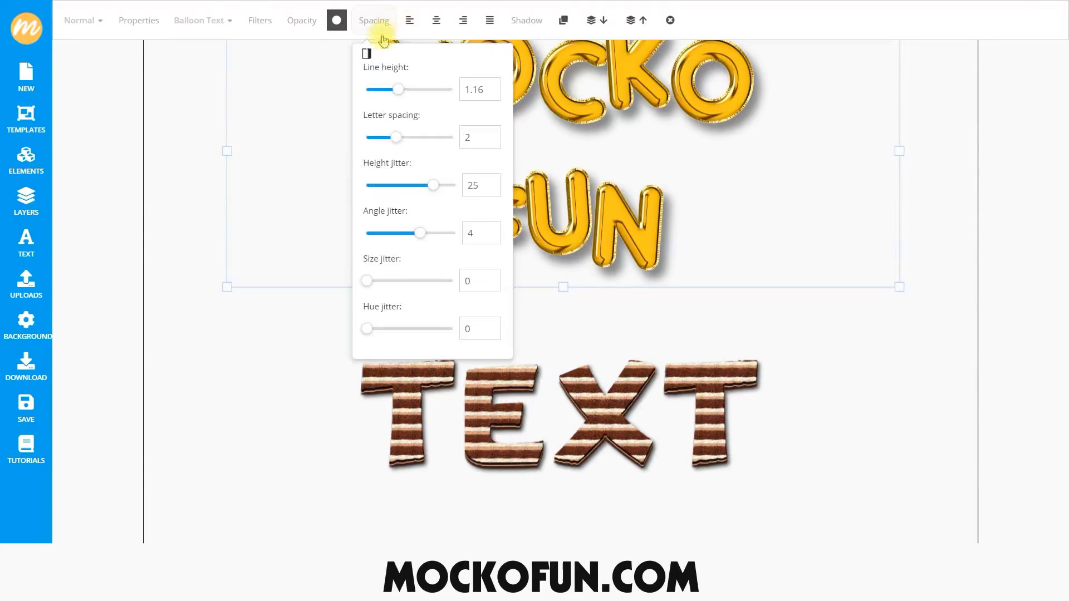
{"action": "left_click", "coordinate": [365, 50]}
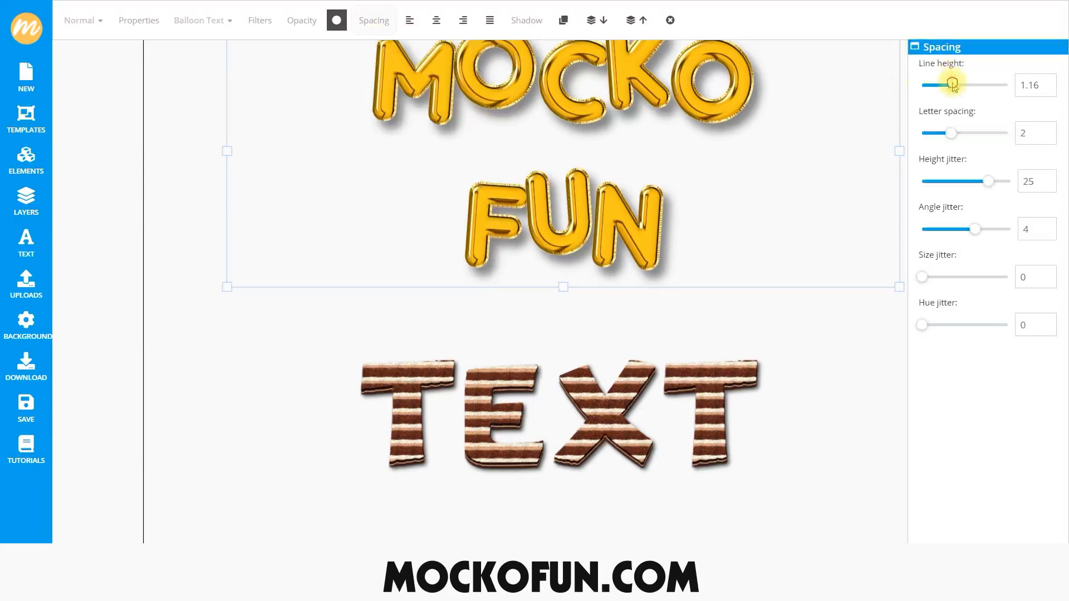
{"action": "mouse_move", "coordinate": [953, 83]}
{"action": "left_mouse_down"}
{"action": "mouse_move", "coordinate": [929, 84]}
{"action": "mouse_move", "coordinate": [953, 85]}
{"action": "left_mouse_up"}
{"action": "left_click_drag", "start_coordinate": [949, 133], "coordinate": [970, 136]}
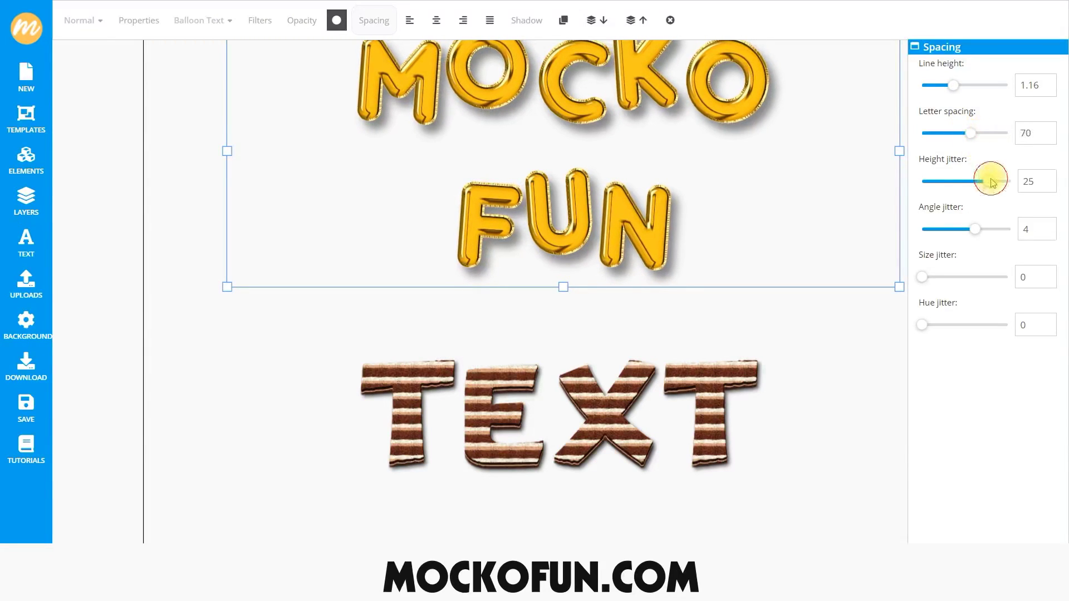
{"action": "left_click_drag", "start_coordinate": [993, 183], "coordinate": [971, 183]}
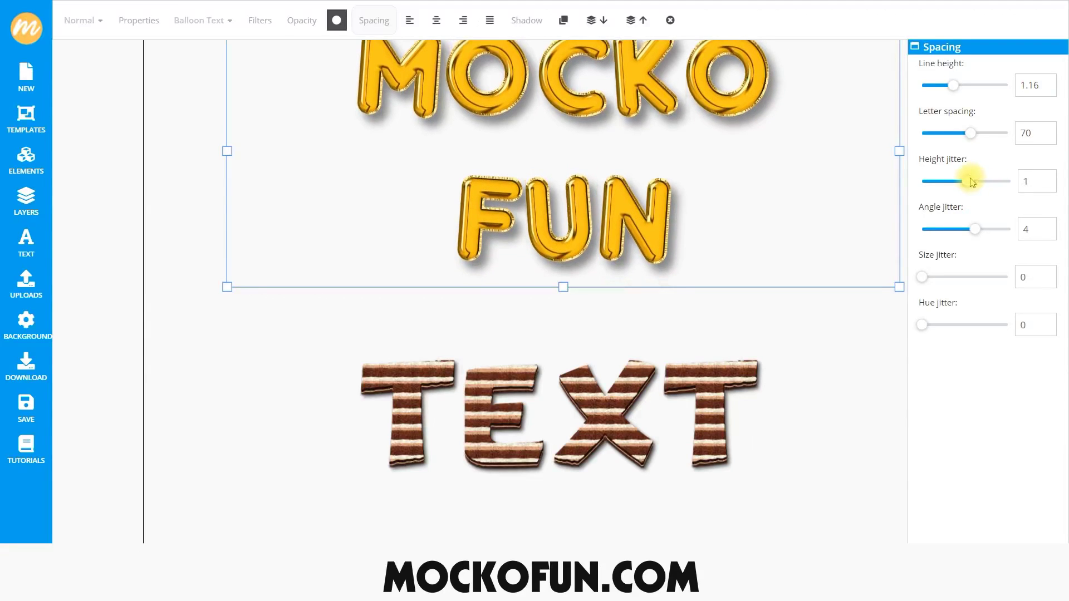
{"action": "mouse_move", "coordinate": [975, 228]}
{"action": "left_mouse_down"}
{"action": "mouse_move", "coordinate": [955, 227]}
{"action": "mouse_move", "coordinate": [986, 233]}
{"action": "mouse_move", "coordinate": [961, 229]}
{"action": "mouse_move", "coordinate": [973, 229]}
{"action": "left_mouse_up"}
{"action": "left_click_drag", "start_coordinate": [921, 275], "coordinate": [973, 277]}
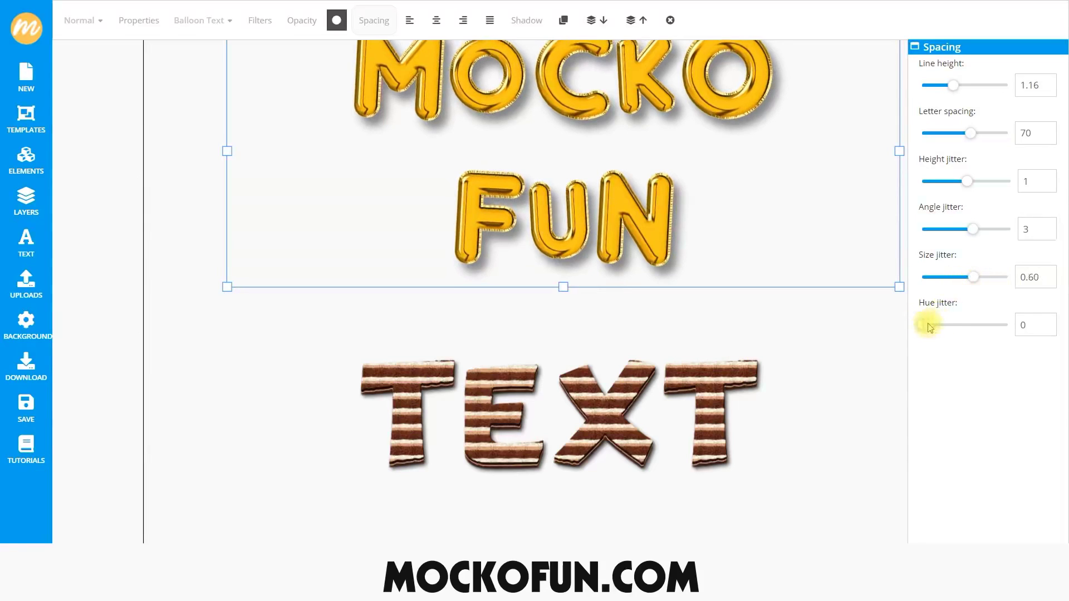
{"action": "left_click_drag", "start_coordinate": [928, 328], "coordinate": [969, 327]}
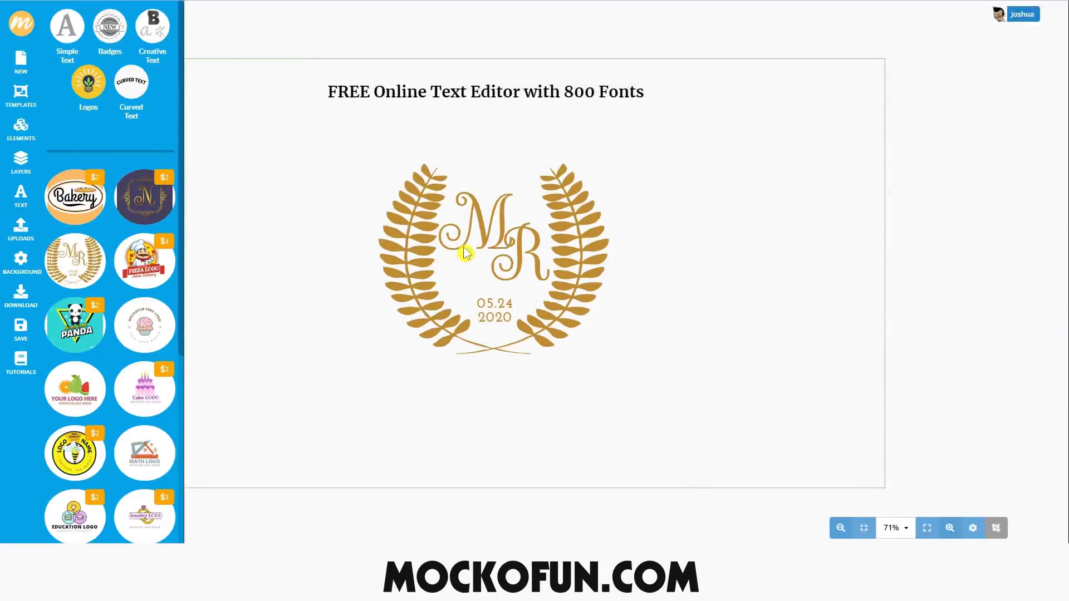
Step: Overlap the monogram's R onto the M and start retyping the 05.24 2020 date as MockoFUN
{"action": "left_click", "coordinate": [478, 231]}
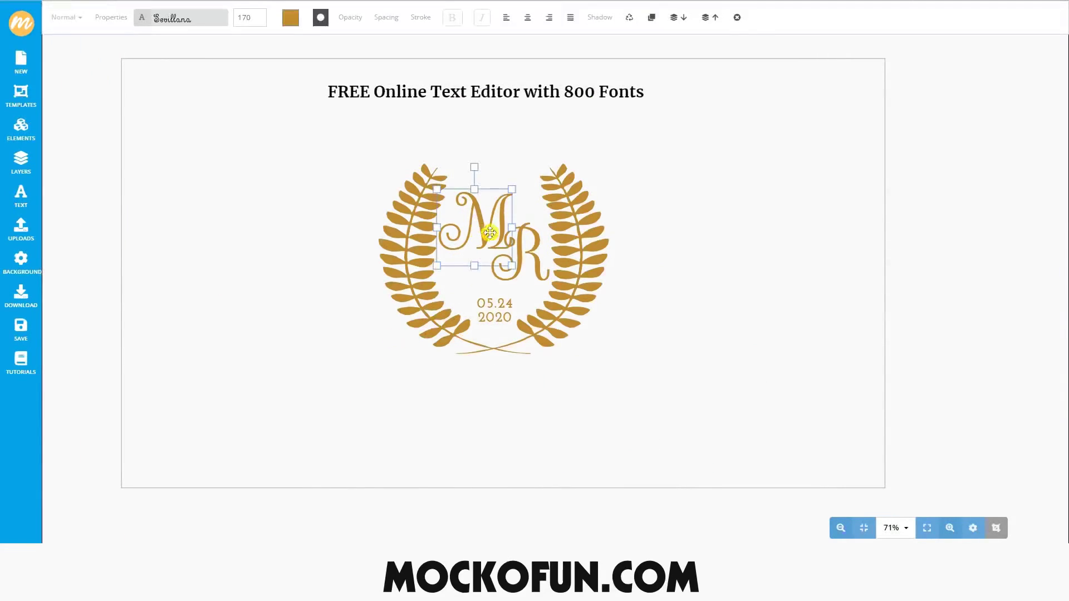
{"action": "left_click_drag", "start_coordinate": [489, 237], "coordinate": [472, 207]}
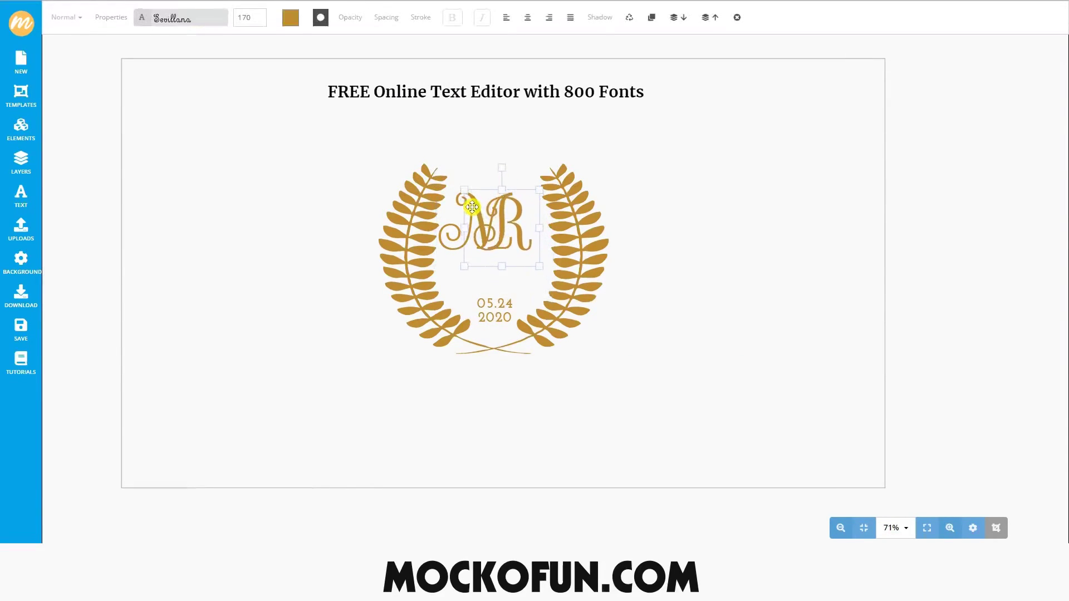
{"action": "left_click", "coordinate": [494, 306]}
{"action": "left_click", "coordinate": [494, 306]}
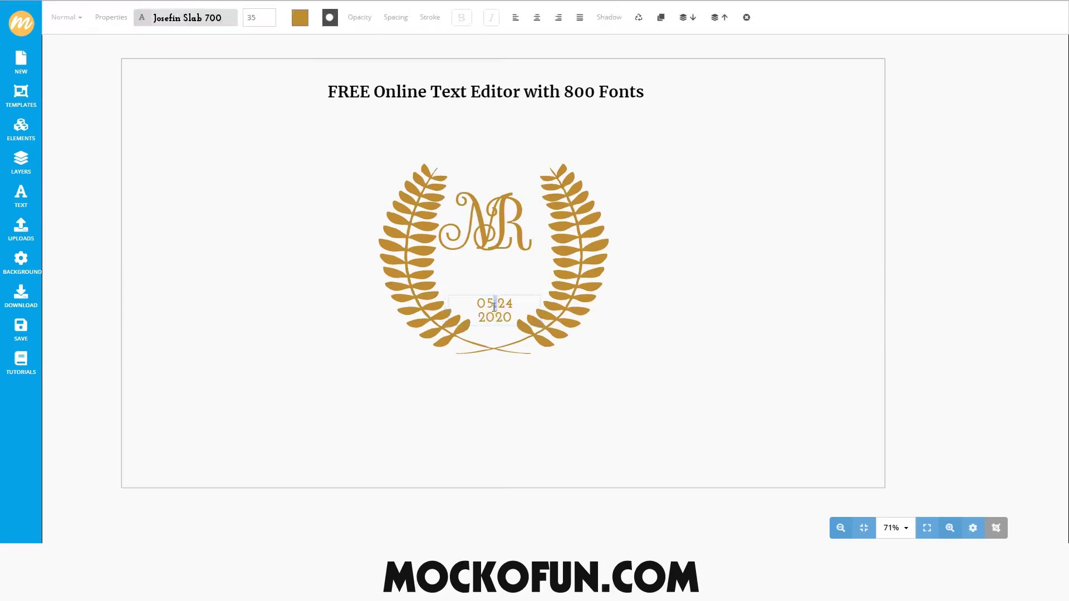
{"action": "left_click_drag", "start_coordinate": [513, 312], "coordinate": [466, 302]}
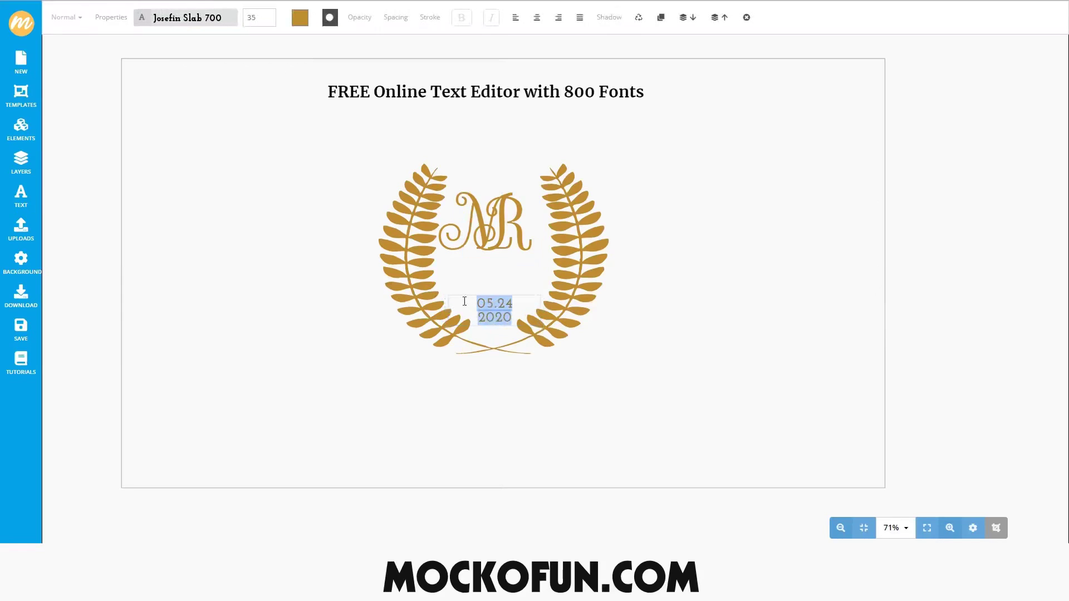
{"action": "type", "text": "MockoFu"}
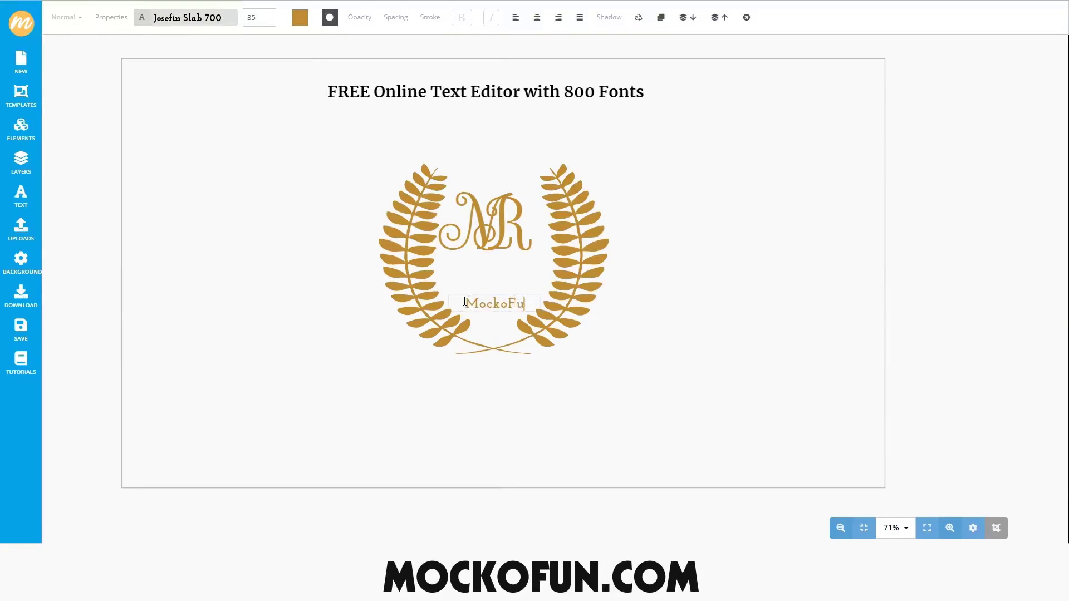